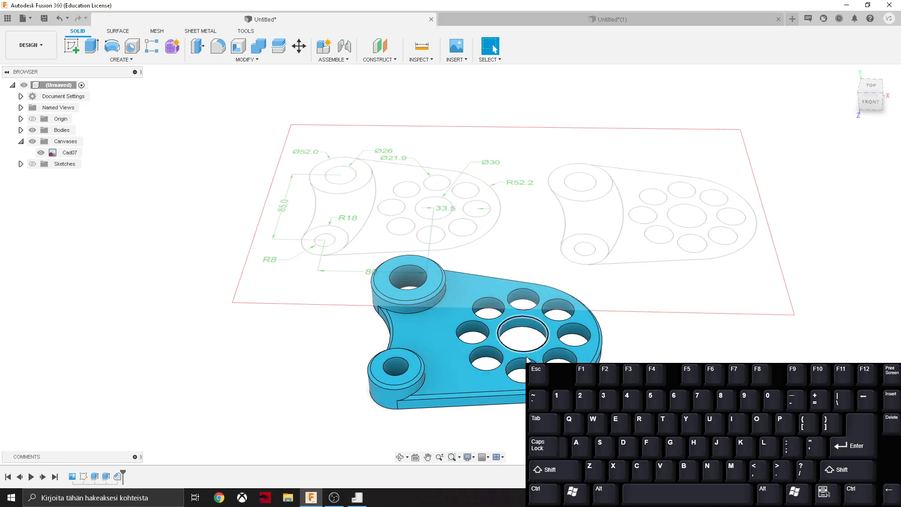
# Switch to the second open design, Untitled*(1), and expand its canvases in the browser
pyautogui.click(589, 25)
pyautogui.moveTo(417, 284); pyautogui.dragTo(470, 239, button='middle')
pyautogui.scroll(3, 389, 292)
pyautogui.moveTo(425, 286); pyautogui.dragTo(398, 281, button='middle')
pyautogui.click(21, 130)
# Calibrate the Cad07 canvas by setting the distance between the centres of the drawing's two left-hand bosses to 85 mm
pyautogui.click(58, 142)
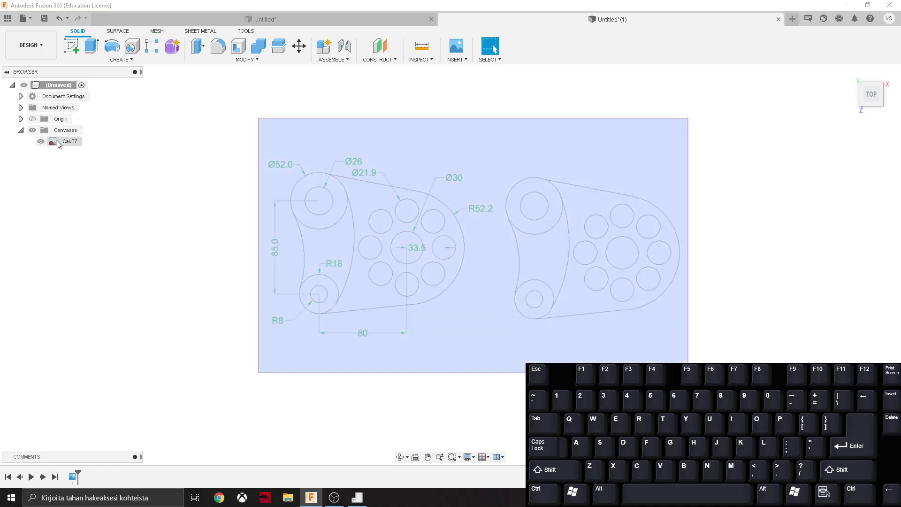
pyautogui.rightClick(58, 142)
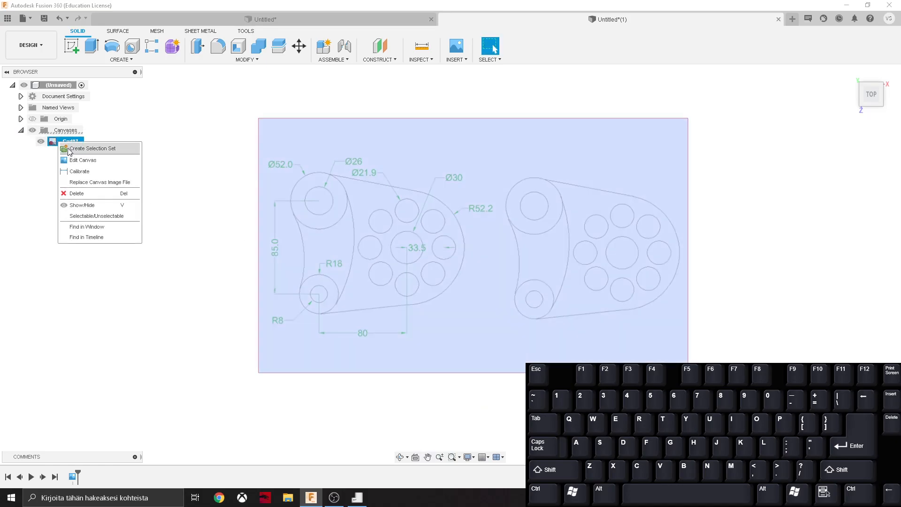
pyautogui.click(85, 174)
pyautogui.scroll(4, 287, 222)
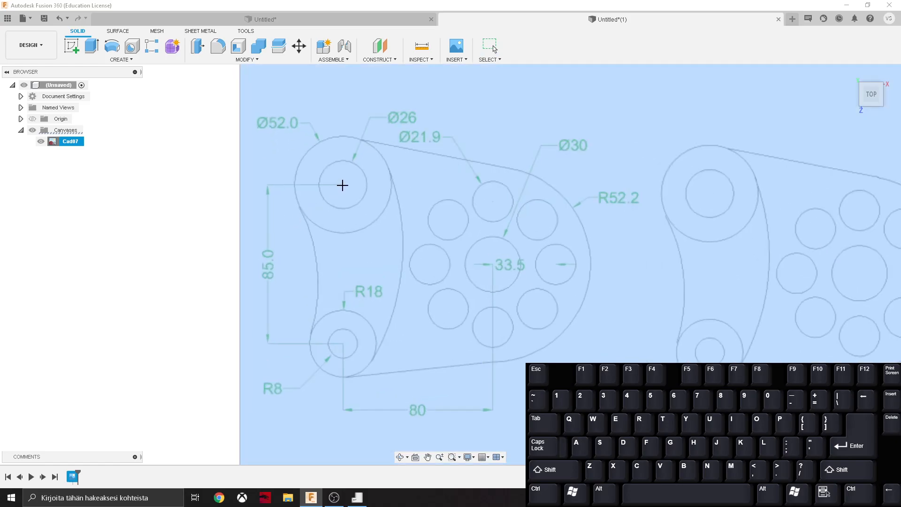
pyautogui.click(343, 185)
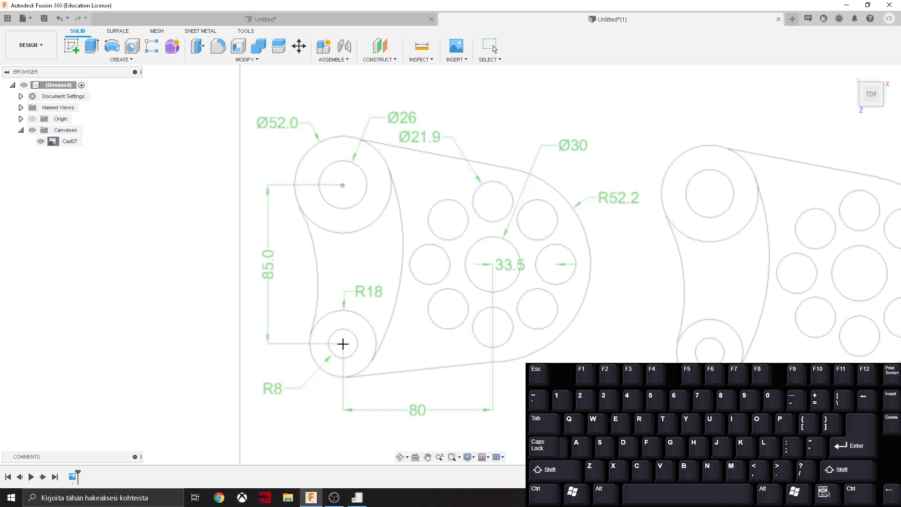
pyautogui.click(343, 344)
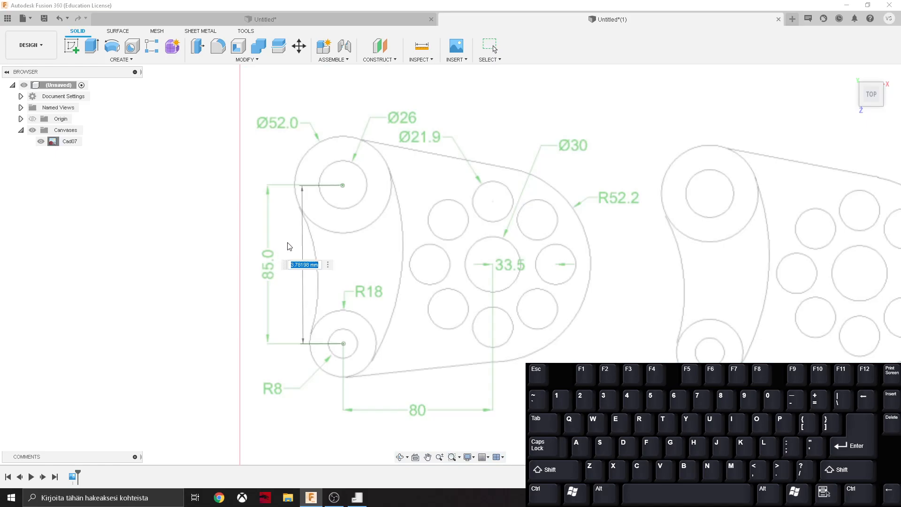
pyautogui.write('85')
pyautogui.press('Return')
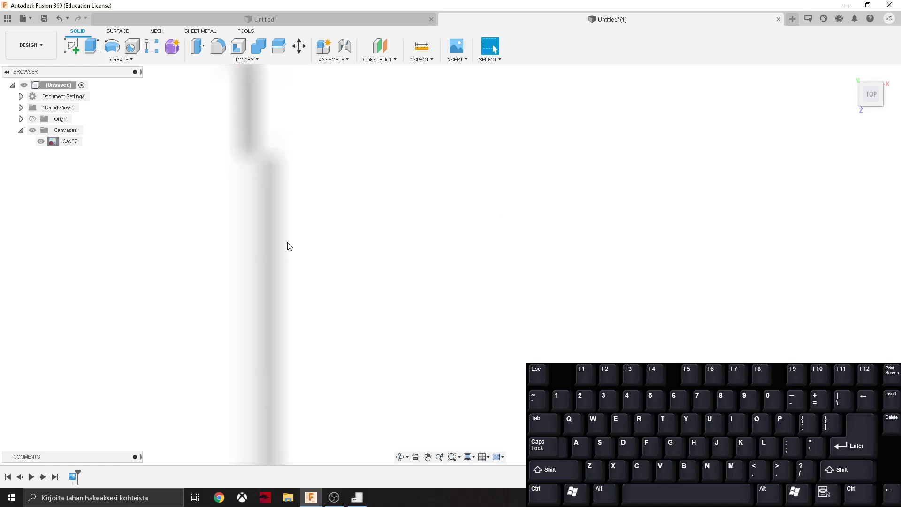
# Edit the Cad07 canvas and move it clear of the origin with an X distance of -120 mm
pyautogui.scroll(-10, 435, 205)
pyautogui.scroll(-2, 453, 231)
pyautogui.click(66, 141)
pyautogui.rightClick(62, 144)
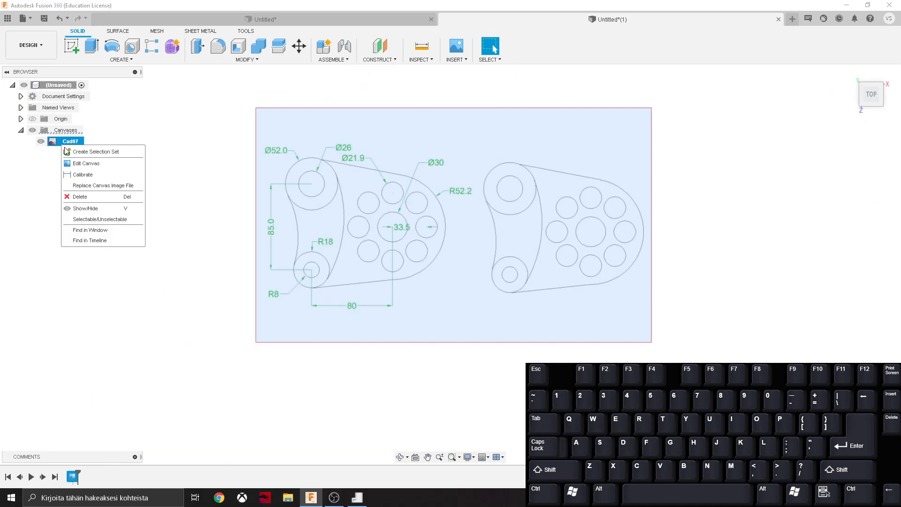
pyautogui.click(86, 163)
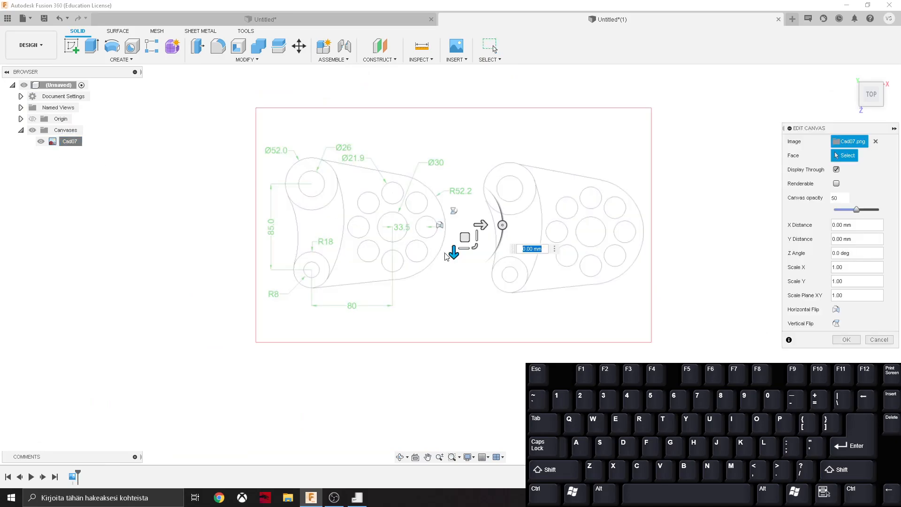
pyautogui.moveTo(453, 254); pyautogui.dragTo(732, 155)
pyautogui.moveTo(447, 161); pyautogui.dragTo(422, 198)
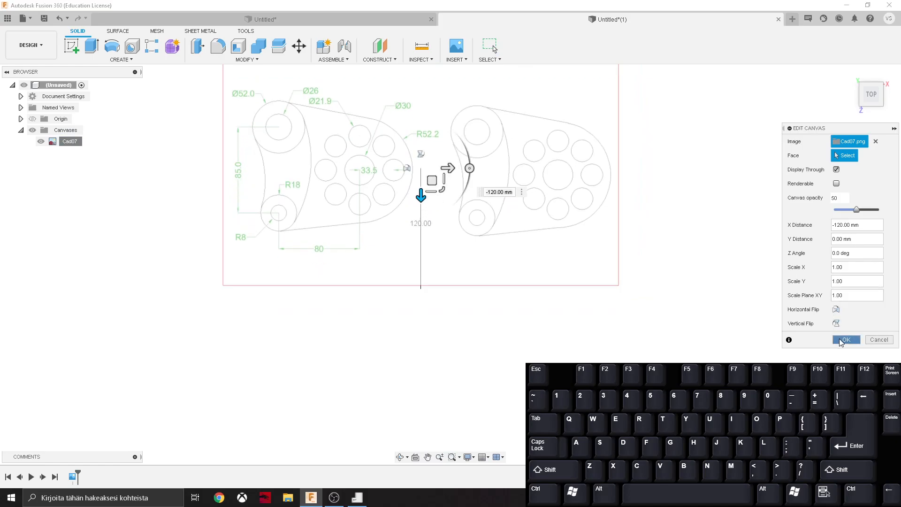
pyautogui.click(847, 339)
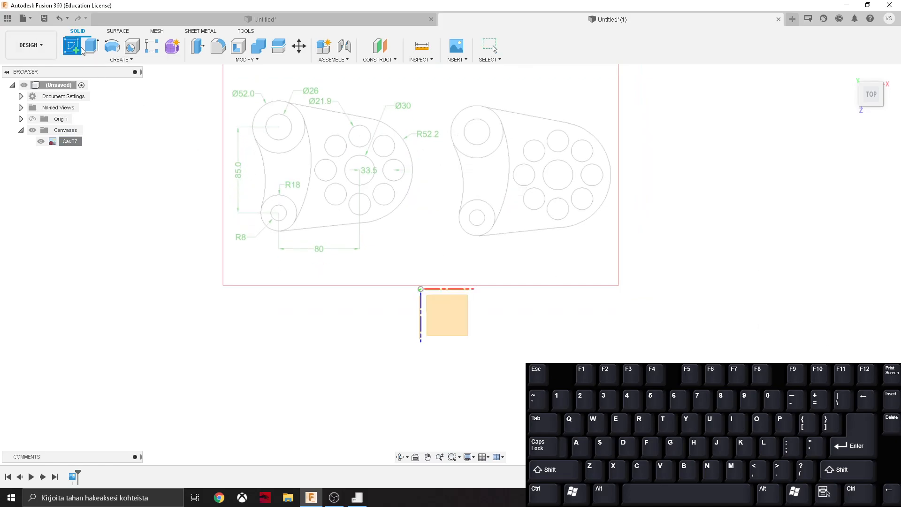
# Start a new sketch on the horizontal origin plane, the one parallel to the canvas
pyautogui.keyDown('shift'); pyautogui.moveTo(412, 308); pyautogui.dragTo(471, 293, button='middle'); pyautogui.keyUp('shift')
pyautogui.click(451, 305)
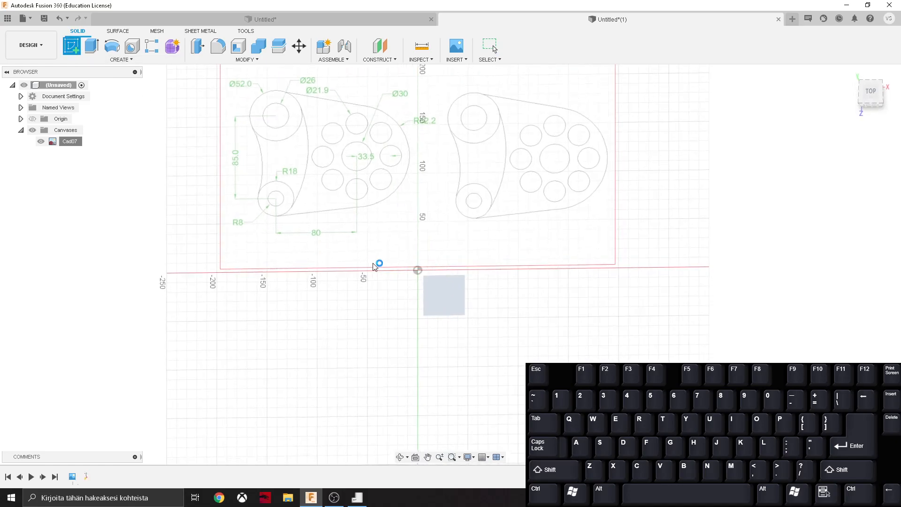
pyautogui.moveTo(304, 283); pyautogui.dragTo(303, 285, button='middle')
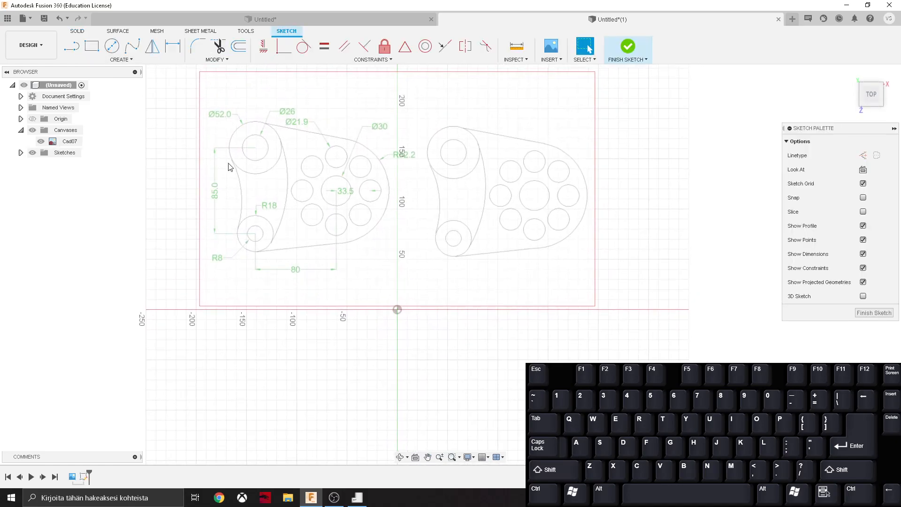
pyautogui.scroll(3, 305, 203)
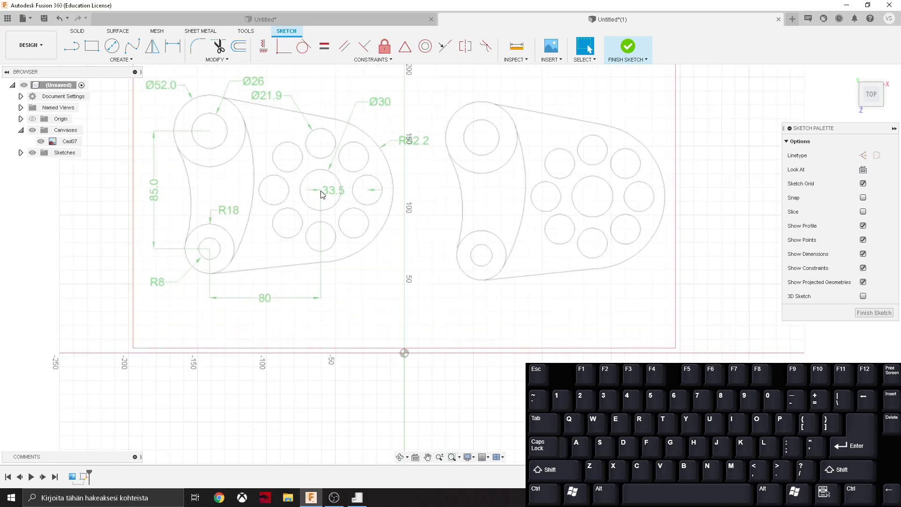
pyautogui.moveTo(339, 202); pyautogui.dragTo(386, 169, button='middle')
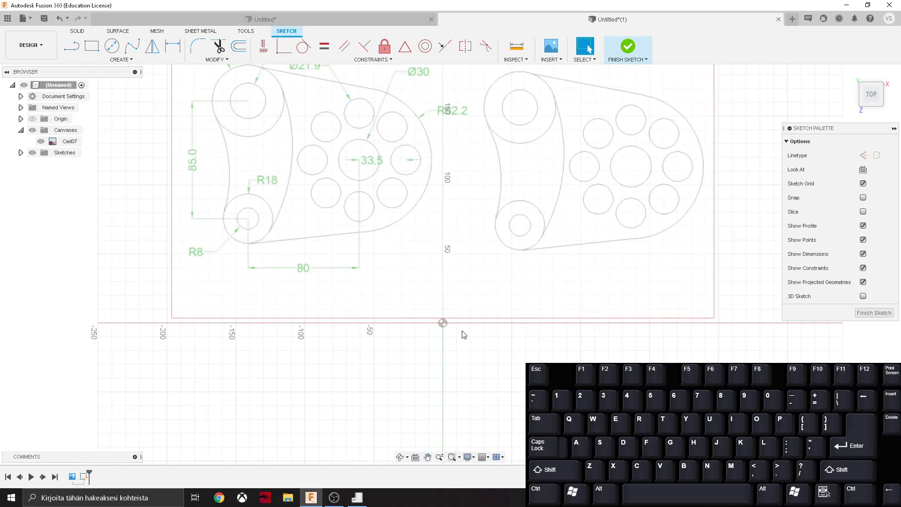
# Sketch a centre-point circle about 35 mm in diameter at the origin
pyautogui.press('c')
pyautogui.press('c')
pyautogui.press('c')
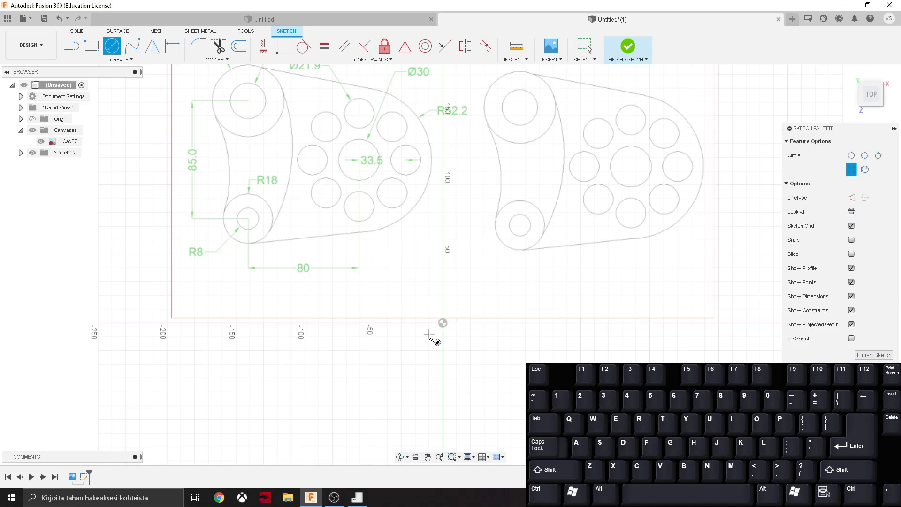
pyautogui.scroll(2, 430, 336)
pyautogui.scroll(-3, 445, 328)
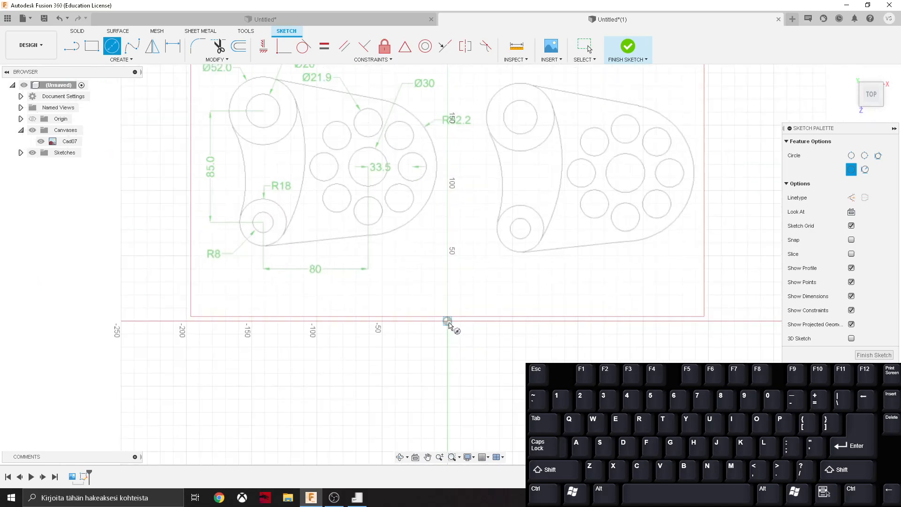
pyautogui.click(448, 322)
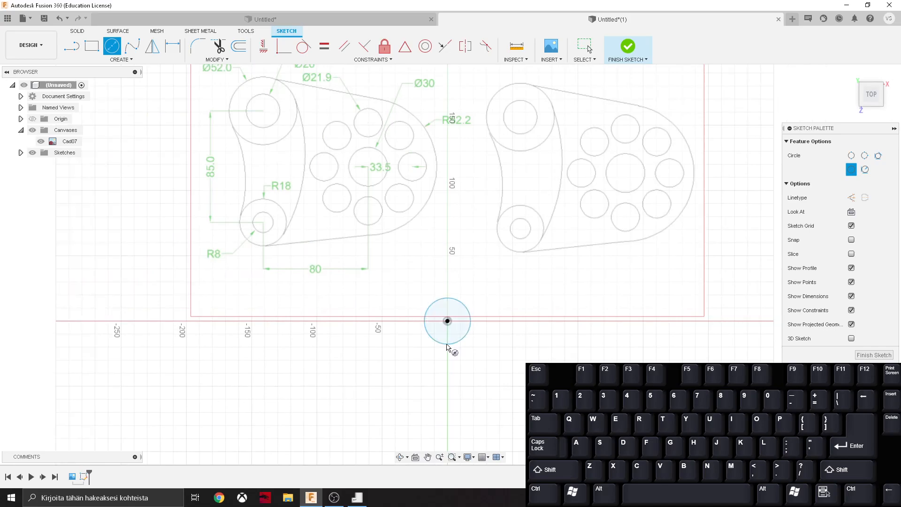
pyautogui.click(447, 347)
pyautogui.press('Escape')
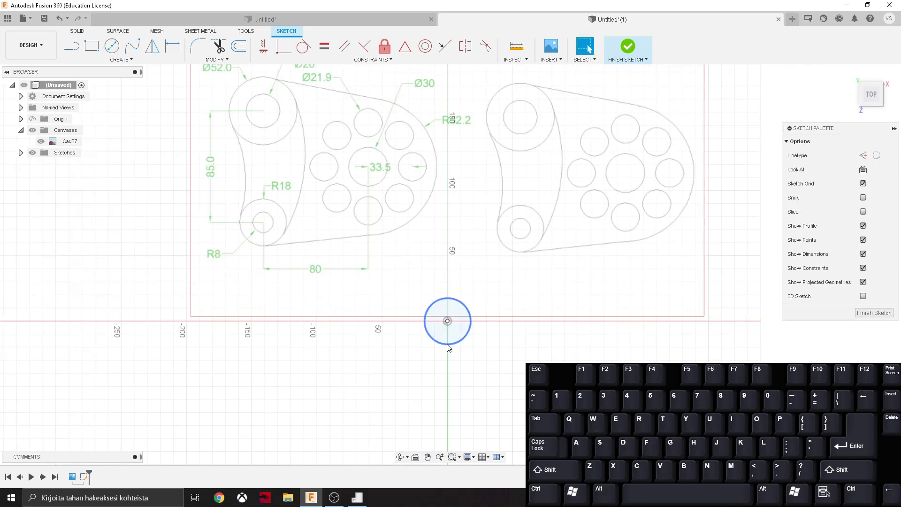
# Dimension the circle at the origin with a diameter of 30 mm
pyautogui.click(454, 344)
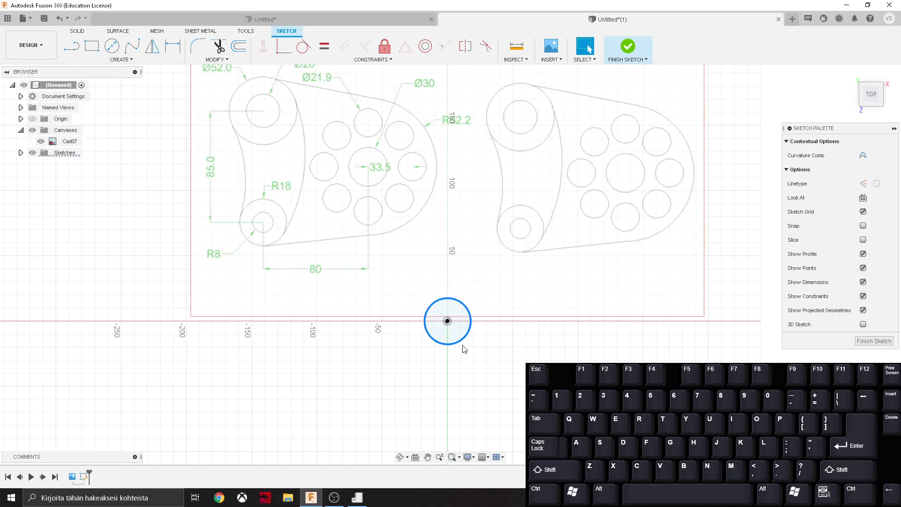
pyautogui.press('d')
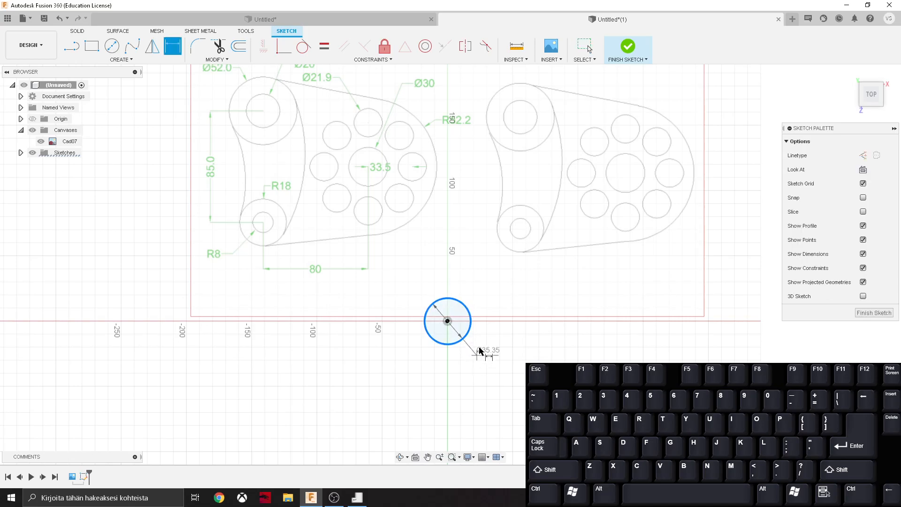
pyautogui.click(475, 361)
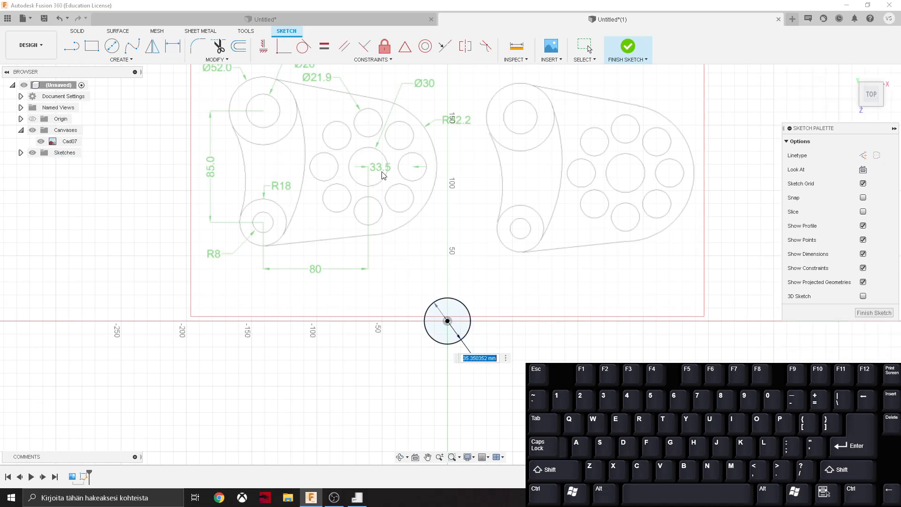
pyautogui.write('30')
pyautogui.press('Return')
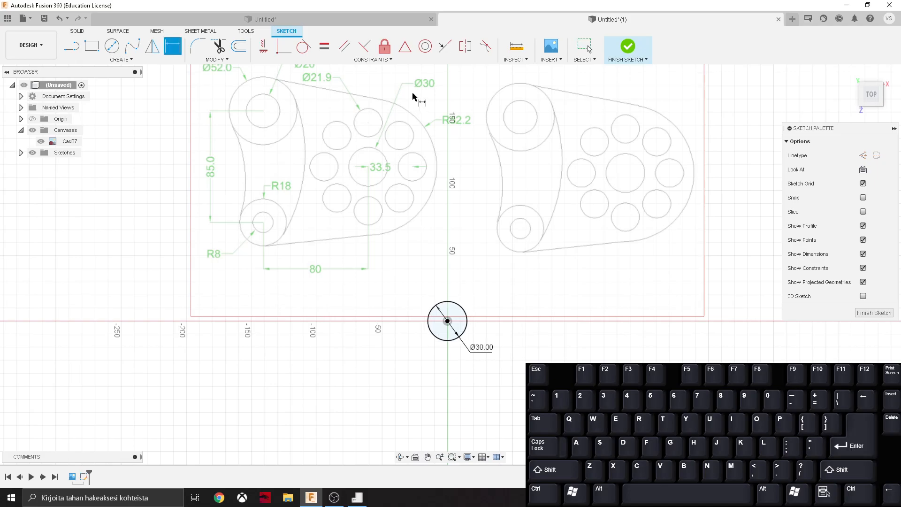
# Draw a horizontal construction line about 73 mm long from the circle's centre toward the negative X side
pyautogui.moveTo(402, 191); pyautogui.dragTo(435, 203, button='middle')
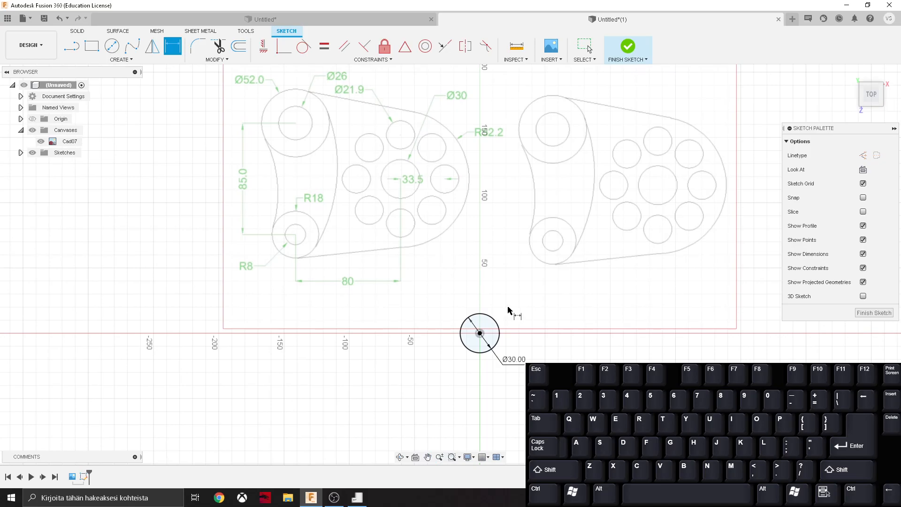
pyautogui.press('l')
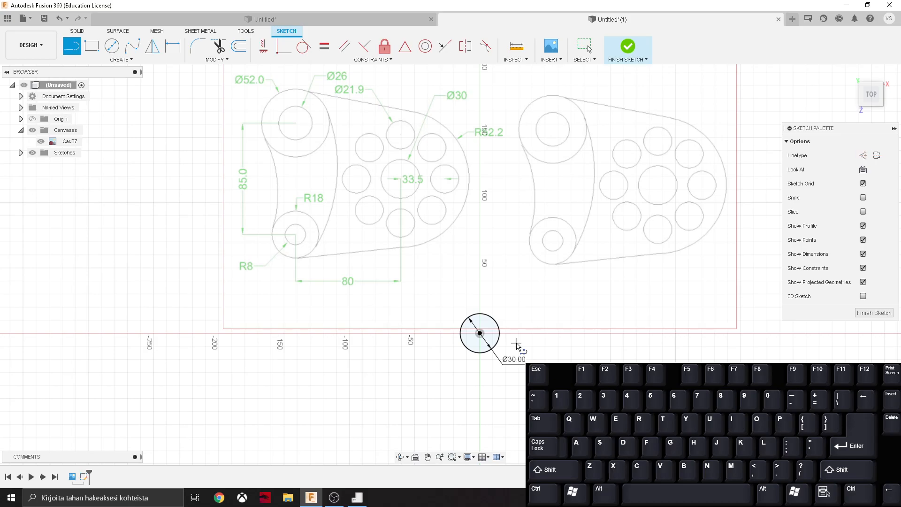
pyautogui.press('x')
pyautogui.press('x')
pyautogui.moveTo(479, 333); pyautogui.dragTo(386, 337)
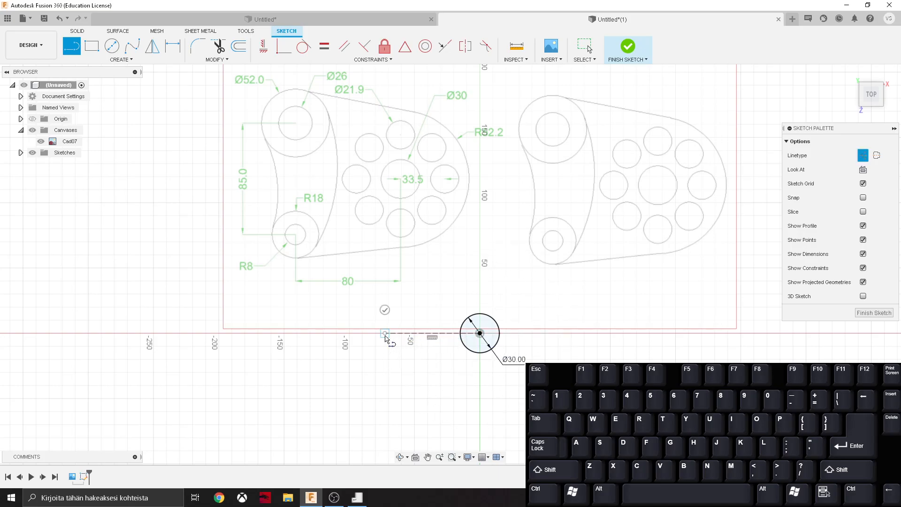
pyautogui.press('Escape')
# Dimension the horizontal construction line with a length of 80 mm
pyautogui.press('d')
pyautogui.click(415, 344)
pyautogui.click(422, 387)
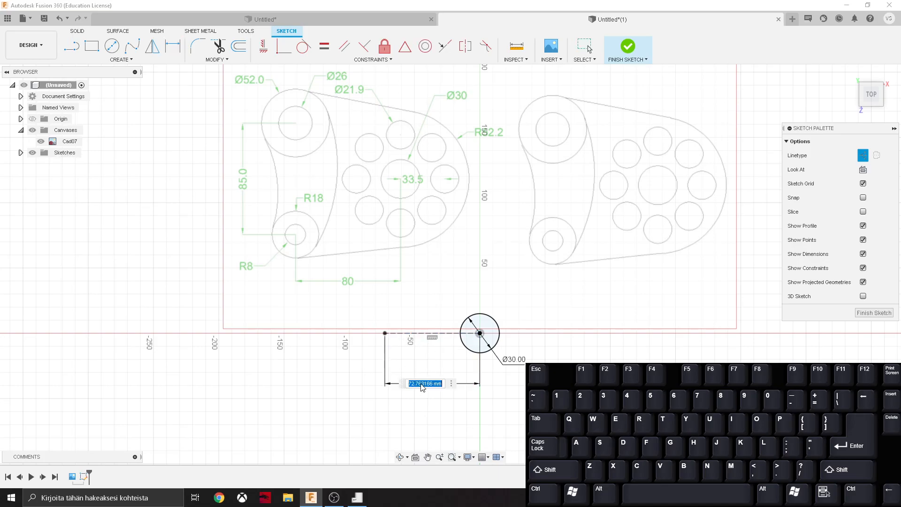
pyautogui.write('80')
pyautogui.press('Return')
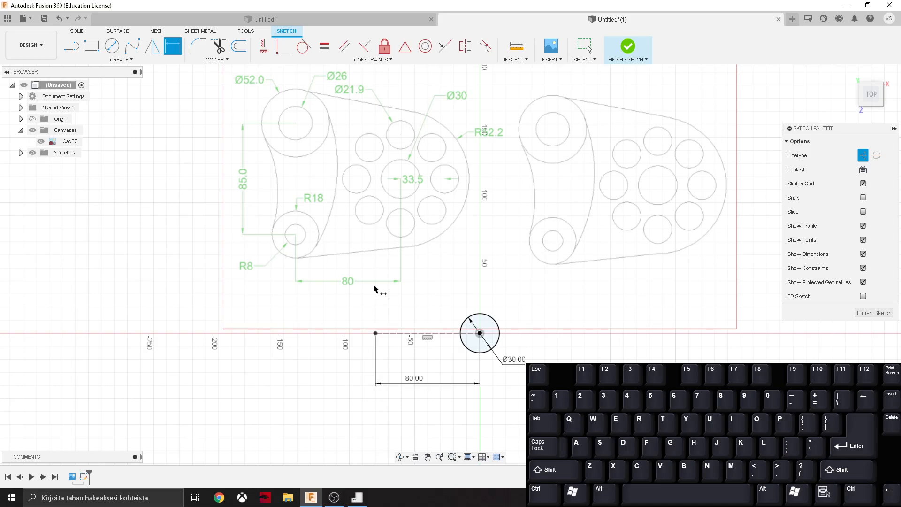
# Draw a separate vertical construction line about 72 mm long beyond the free end of the horizontal construction line
pyautogui.moveTo(280, 211); pyautogui.dragTo(292, 202, button='middle')
pyautogui.press('l')
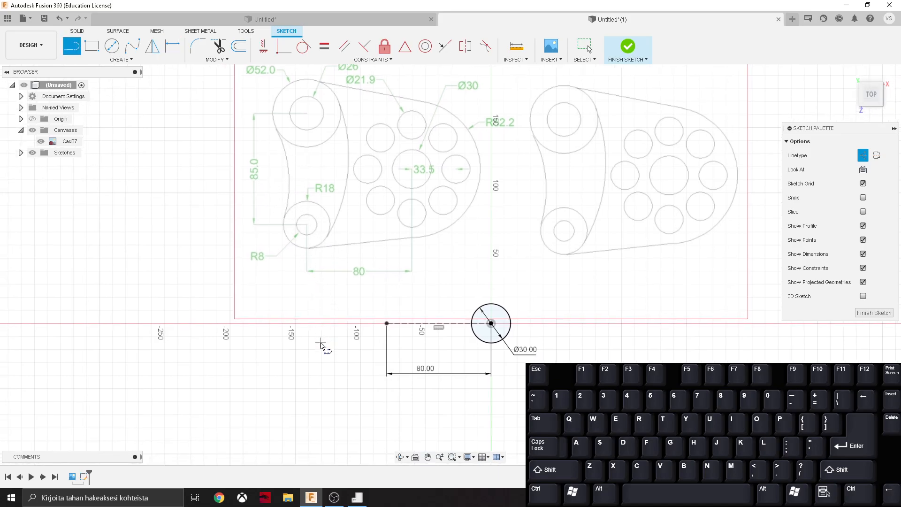
pyautogui.click(346, 297)
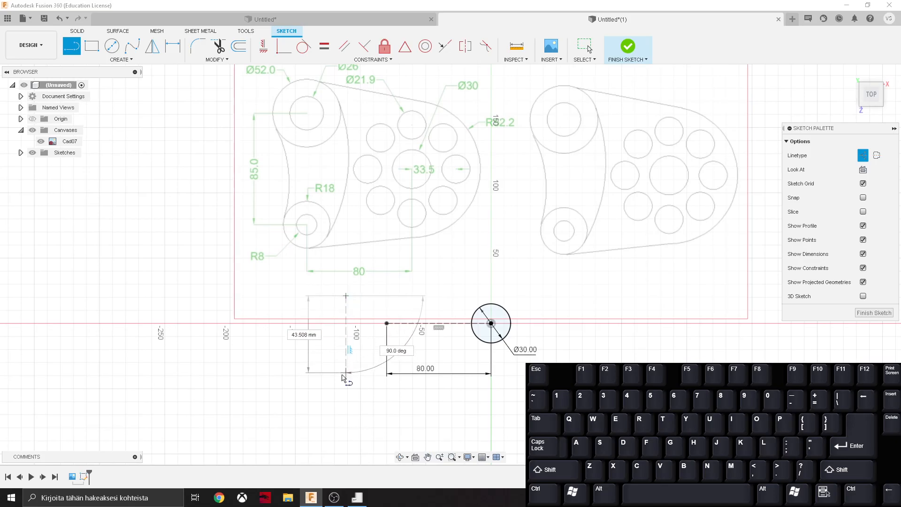
pyautogui.click(346, 390)
pyautogui.press('Escape')
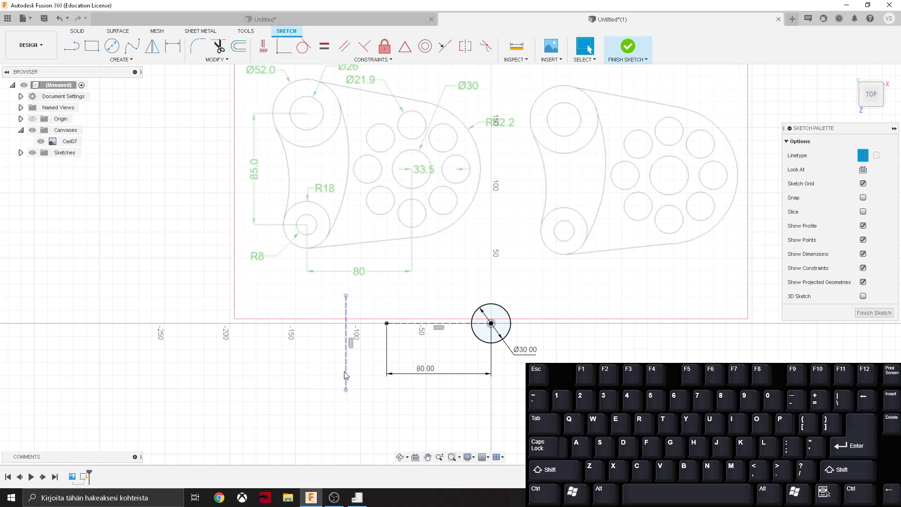
# Dimension the vertical construction line with a length of 85 mm
pyautogui.press('d')
pyautogui.click(346, 373)
pyautogui.click(330, 367)
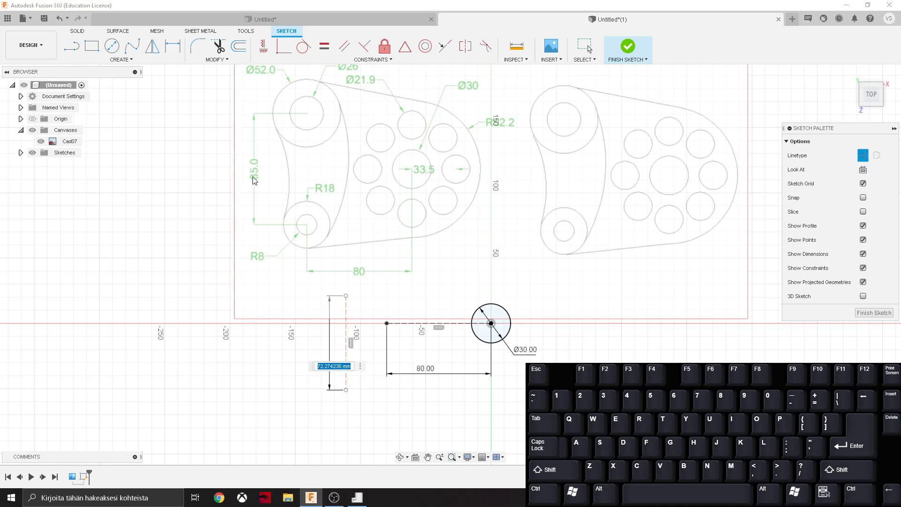
pyautogui.write('85')
pyautogui.press('Return')
pyautogui.press('Escape')
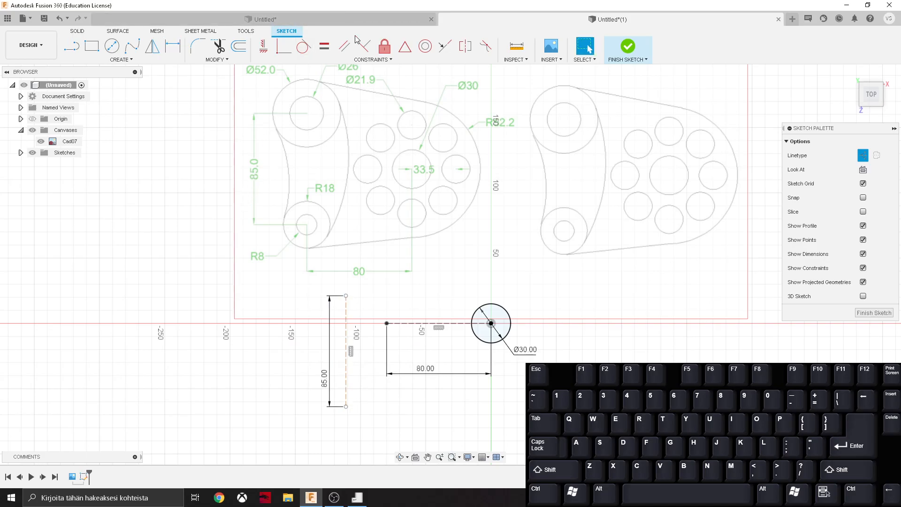
# Apply a MidPoint constraint between the vertical construction line and the free end of the horizontal construction line
pyautogui.click(355, 59)
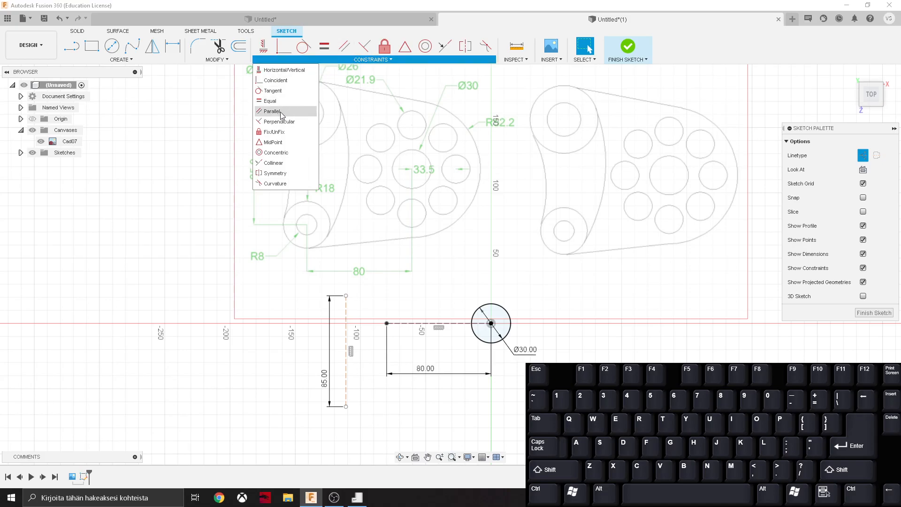
pyautogui.click(275, 142)
pyautogui.click(346, 351)
pyautogui.click(386, 323)
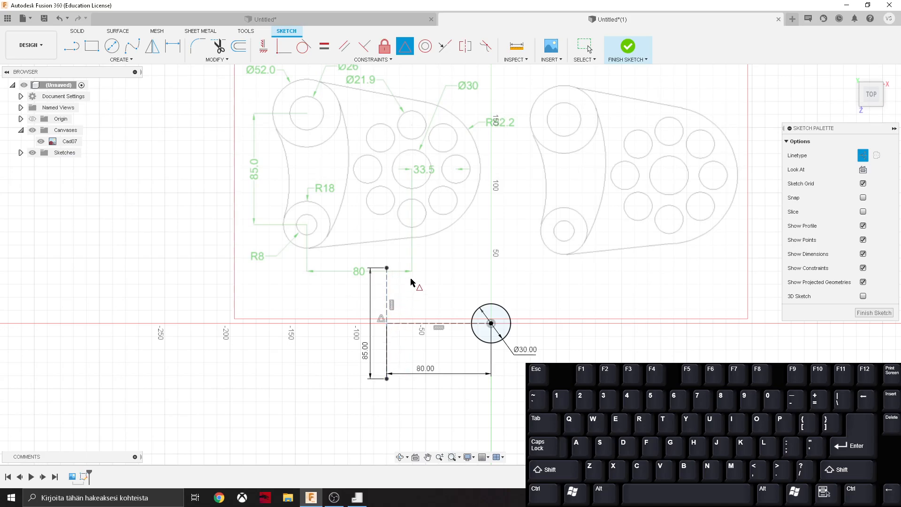
pyautogui.press('Escape')
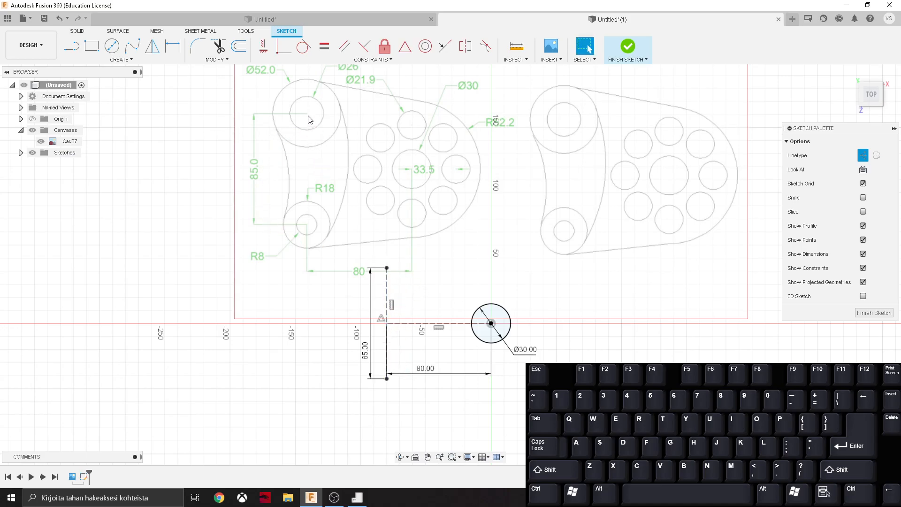
# Draw a circle about 28 mm in diameter centred on the lower end of the vertical construction line
pyautogui.press('c')
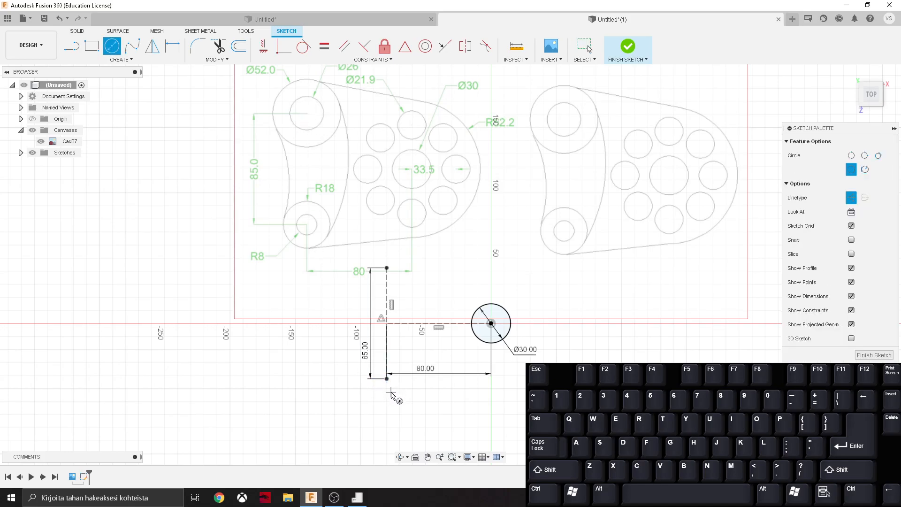
pyautogui.click(387, 379)
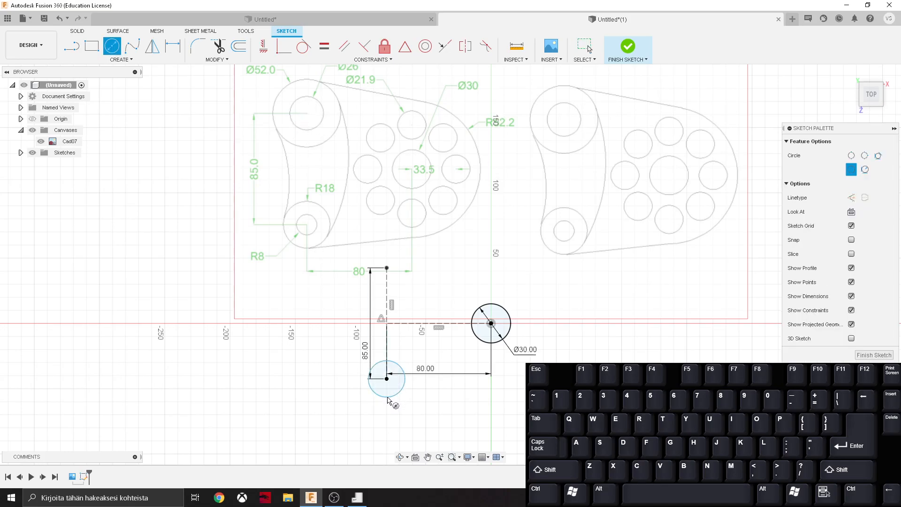
pyautogui.click(388, 398)
pyautogui.press('Escape')
# Dimension the circle at the lower end of the vertical construction line with a diameter of 16 mm
pyautogui.press('d')
pyautogui.click(388, 398)
pyautogui.click(352, 401)
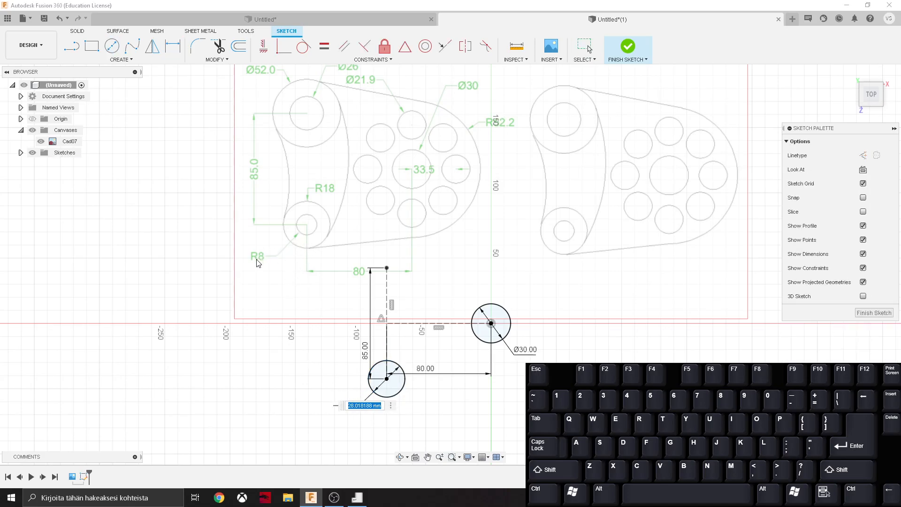
pyautogui.write('16')
pyautogui.press('Return')
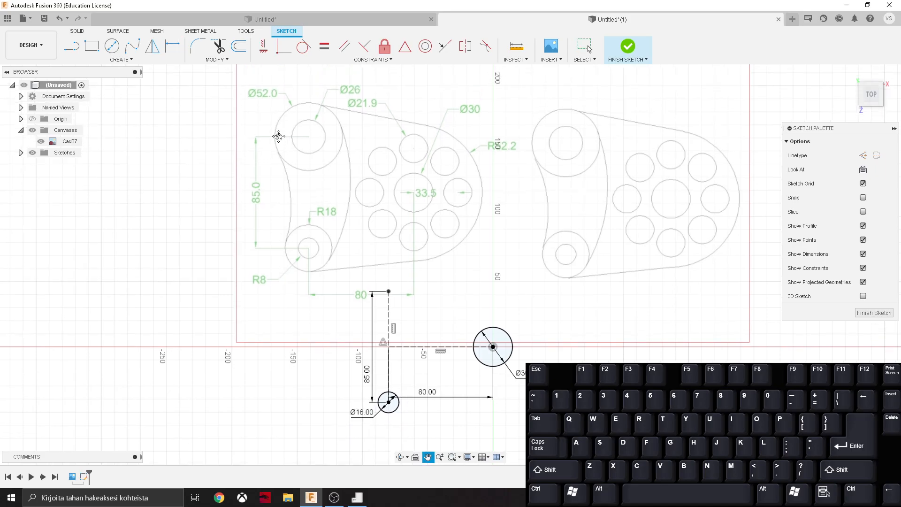
# Draw a 26 mm diameter circle centred on the upper end of the vertical construction line
pyautogui.press('c')
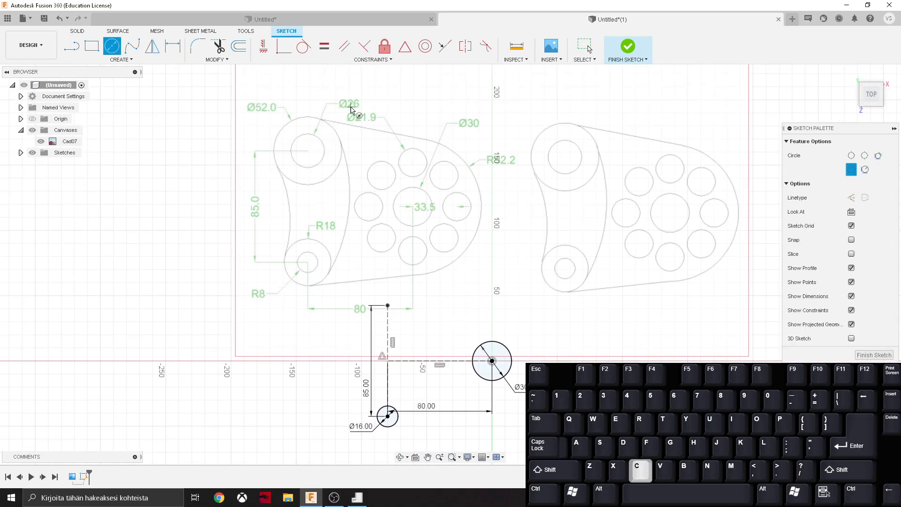
pyautogui.click(388, 305)
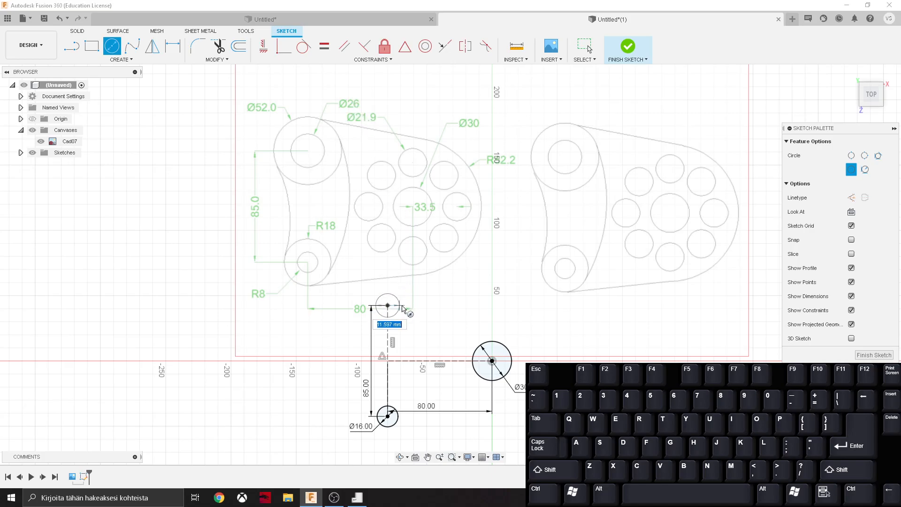
pyautogui.write('26')
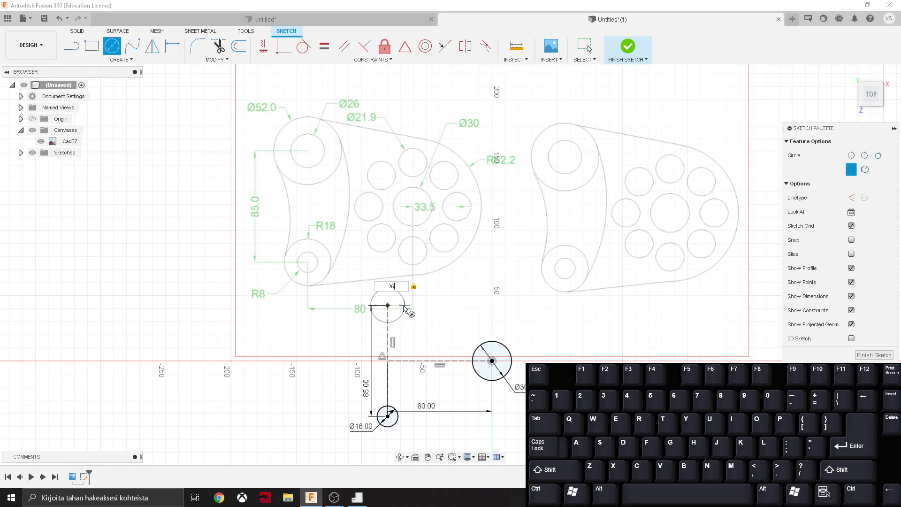
pyautogui.press('Return')
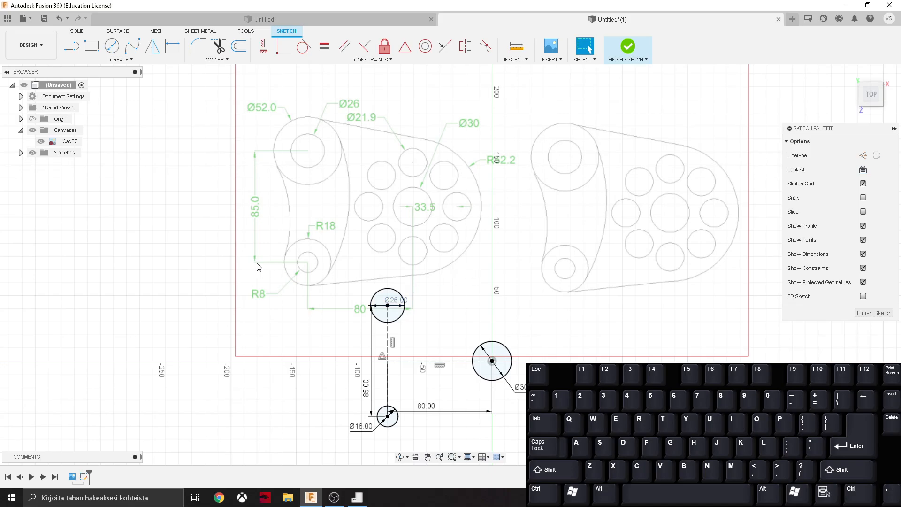
# Draw a center point arc with a radius of about 53 mm around the 30 mm circle's centre, on the side away from the construction lines
pyautogui.moveTo(494, 274); pyautogui.dragTo(470, 261, button='middle')
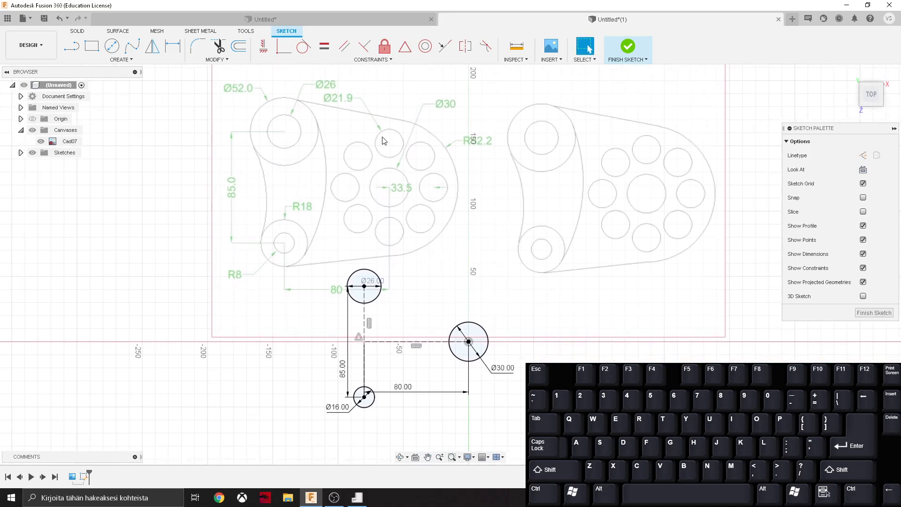
pyautogui.scroll(-2, 479, 149)
pyautogui.scroll(4, 479, 149)
pyautogui.scroll(-4, 479, 149)
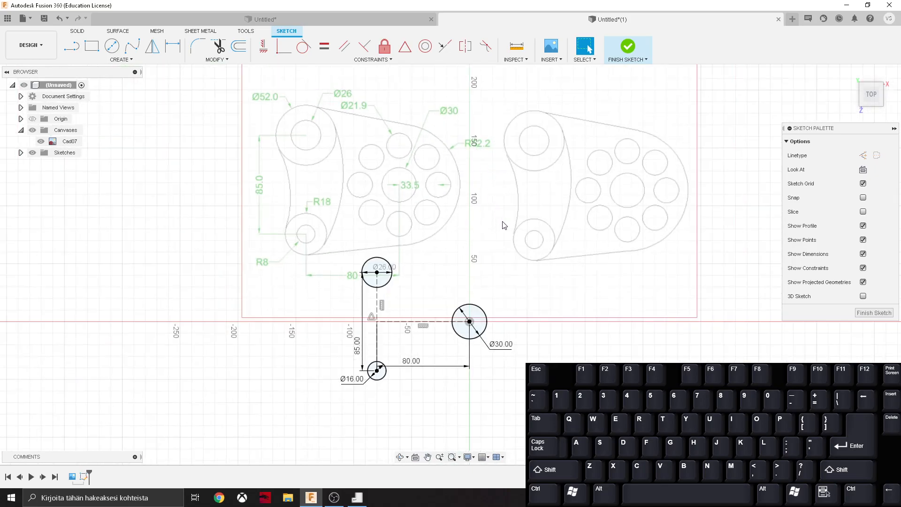
pyautogui.click(121, 60)
pyautogui.moveTo(102, 107)
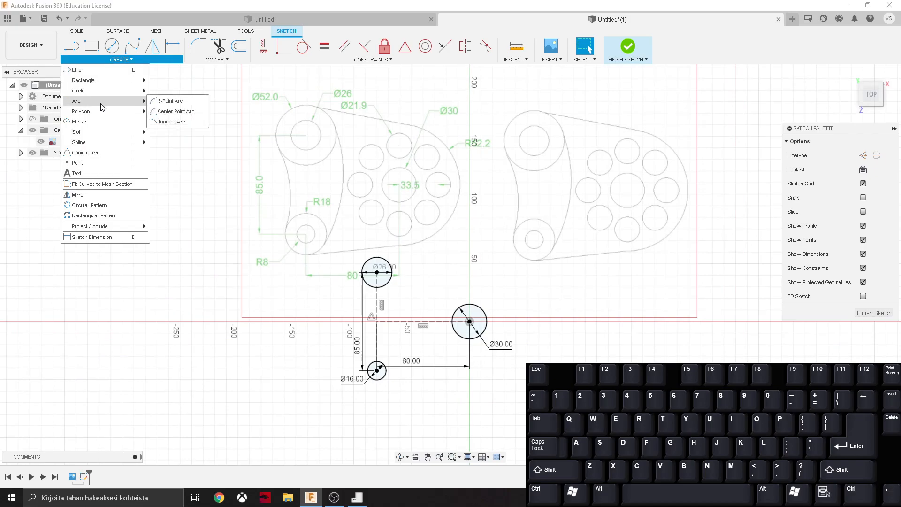
pyautogui.click(177, 111)
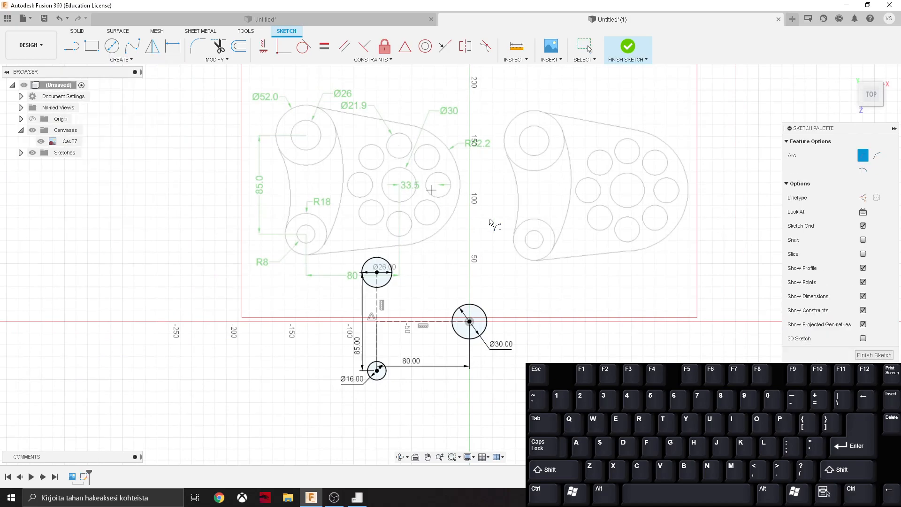
pyautogui.click(470, 322)
pyautogui.click(509, 275)
pyautogui.click(502, 373)
pyautogui.press('Escape')
# Dimension the large outer arc with a radius of 52 mm
pyautogui.click(526, 348)
pyautogui.press('d')
pyautogui.click(552, 352)
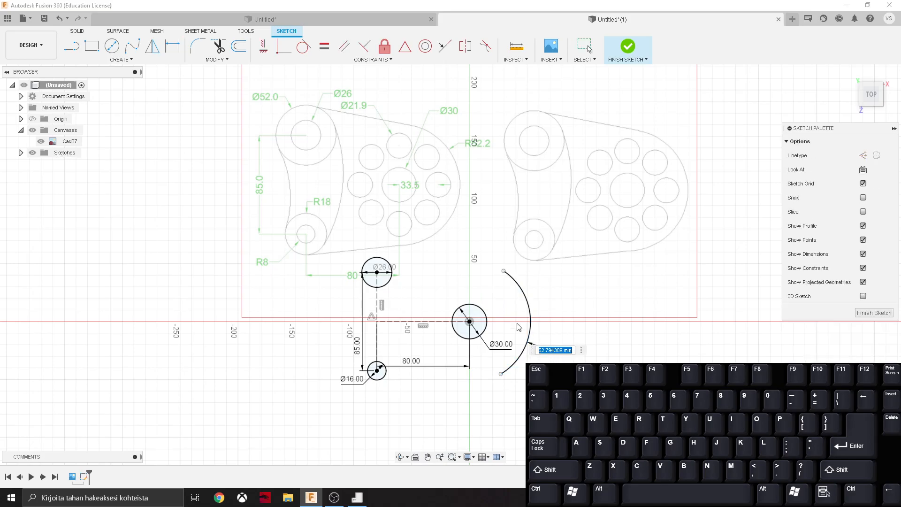
pyautogui.write('52')
pyautogui.press('Return')
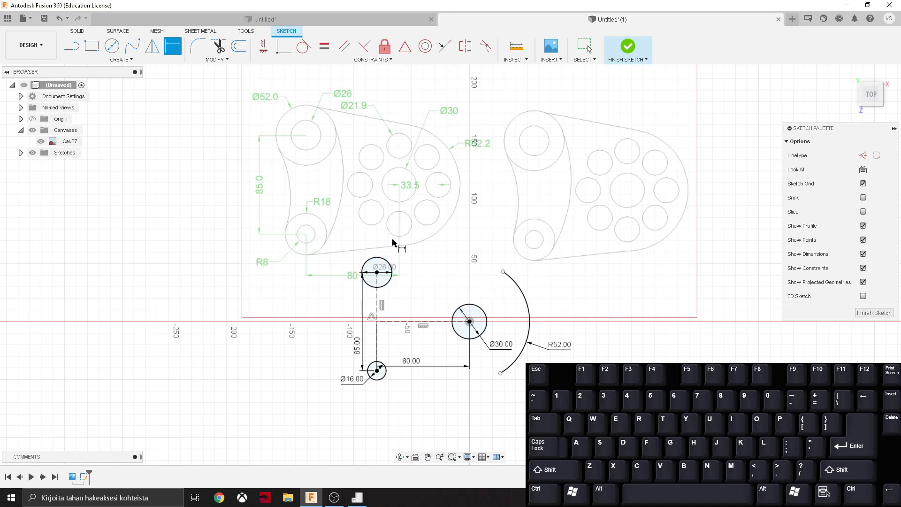
pyautogui.press('Escape')
# Draw a 52 mm diameter circle concentric with the 26 mm circle
pyautogui.scroll(2, 310, 136)
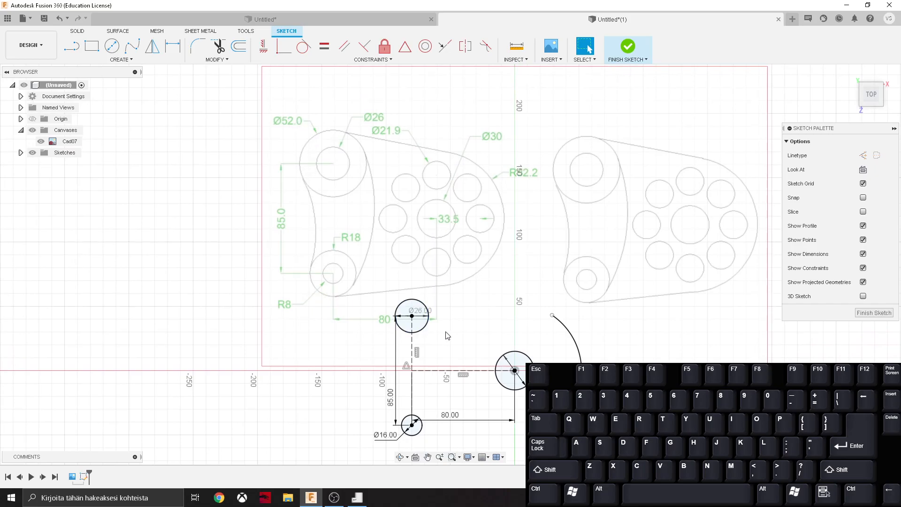
pyautogui.press('c')
pyautogui.click(412, 316)
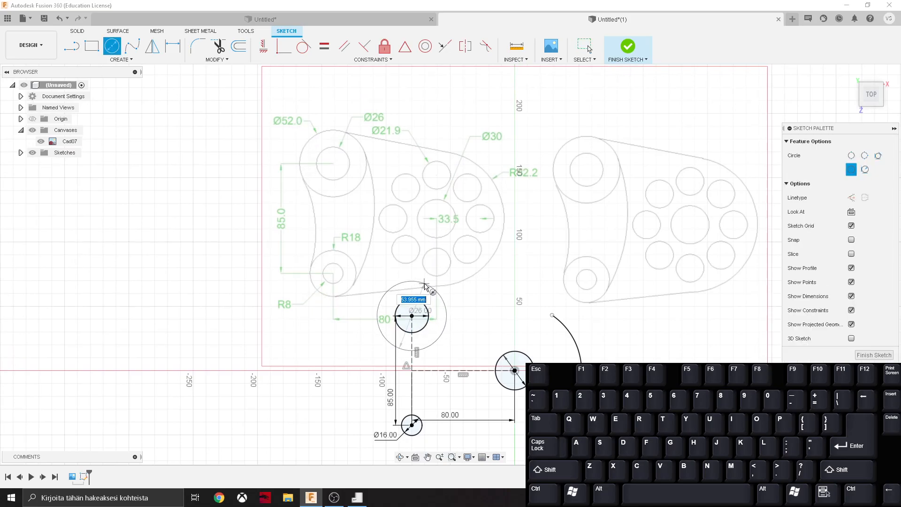
pyautogui.write('52')
pyautogui.press('Return')
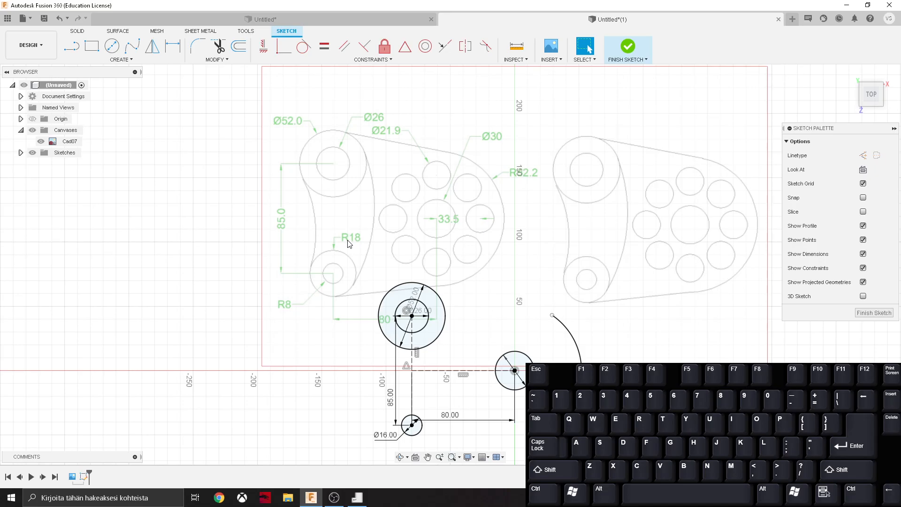
# Draw a 36 mm diameter circle concentric with the 16 mm circle
pyautogui.press('c')
pyautogui.click(411, 425)
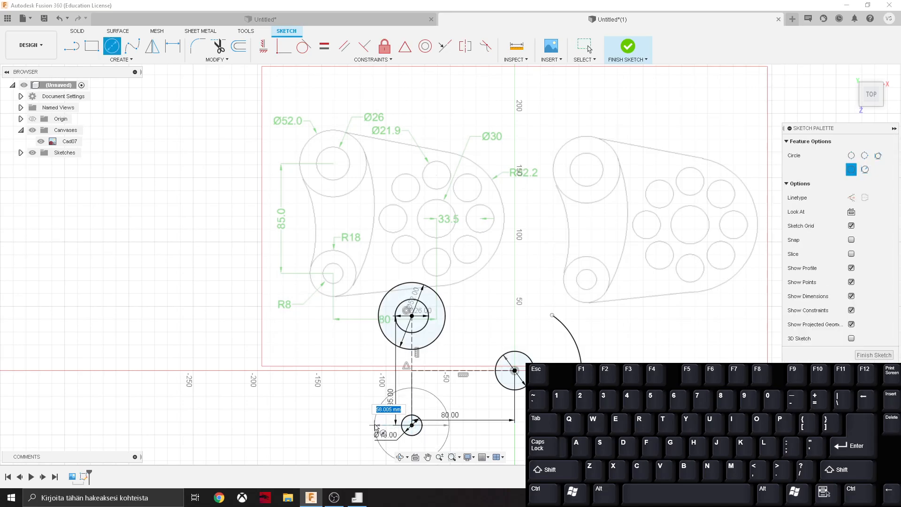
pyautogui.write('36')
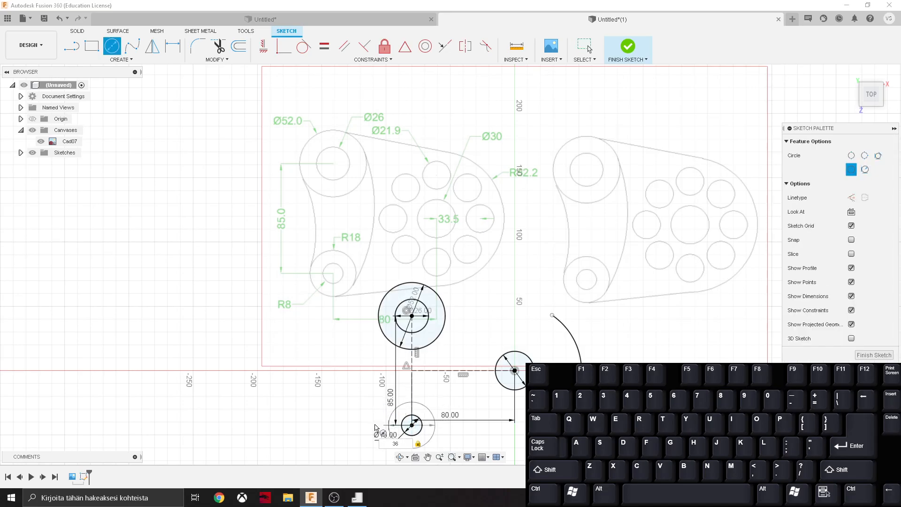
pyautogui.press('Return')
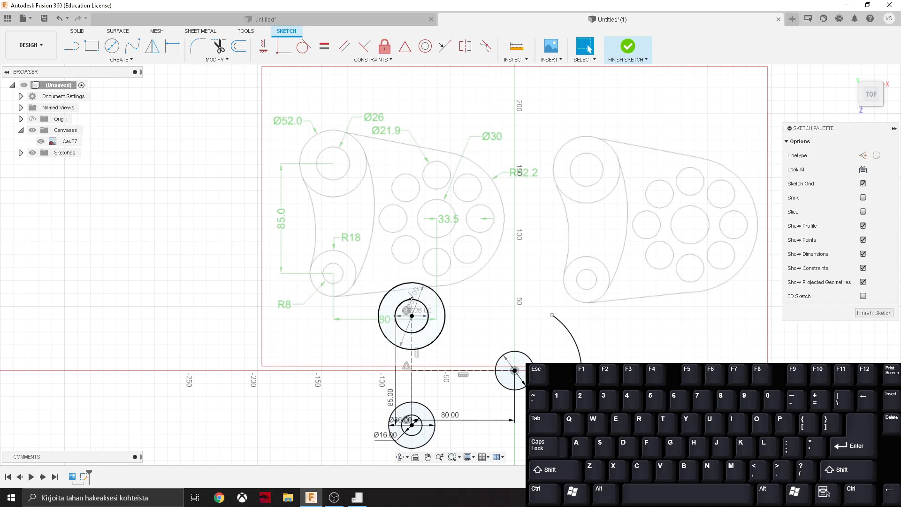
# Draw lines from the large arc's upper end to the top of the 52 mm circle and from its lower end to the bottom of the 36 mm circle
pyautogui.press('l')
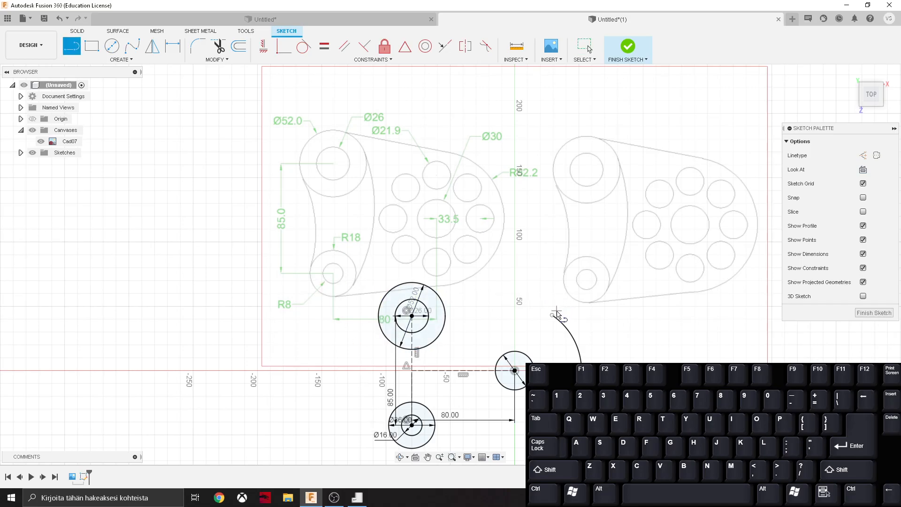
pyautogui.click(552, 315)
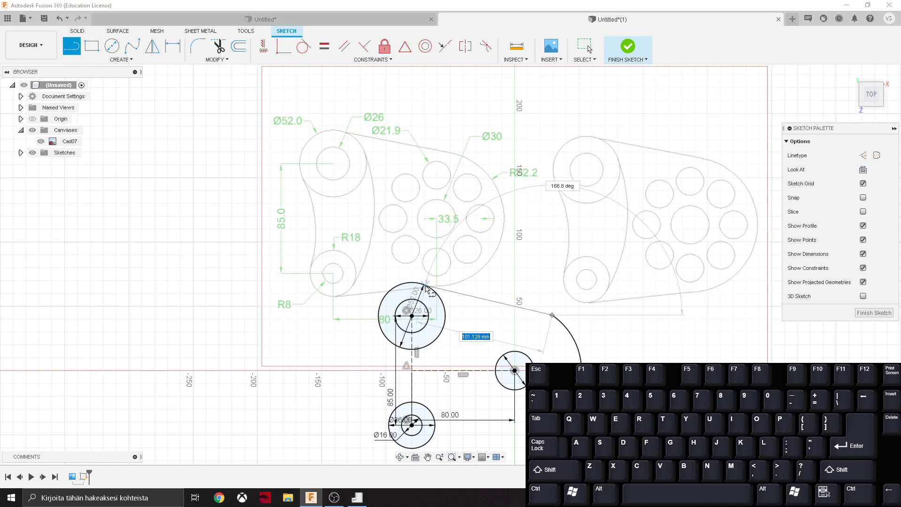
pyautogui.click(421, 286)
pyautogui.moveTo(646, 373); pyautogui.dragTo(656, 297, button='middle')
pyautogui.click(559, 352)
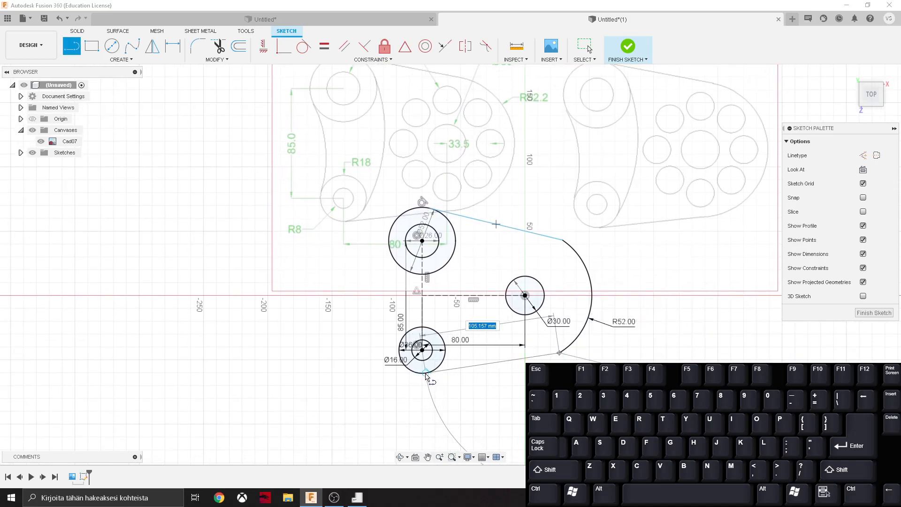
pyautogui.click(426, 373)
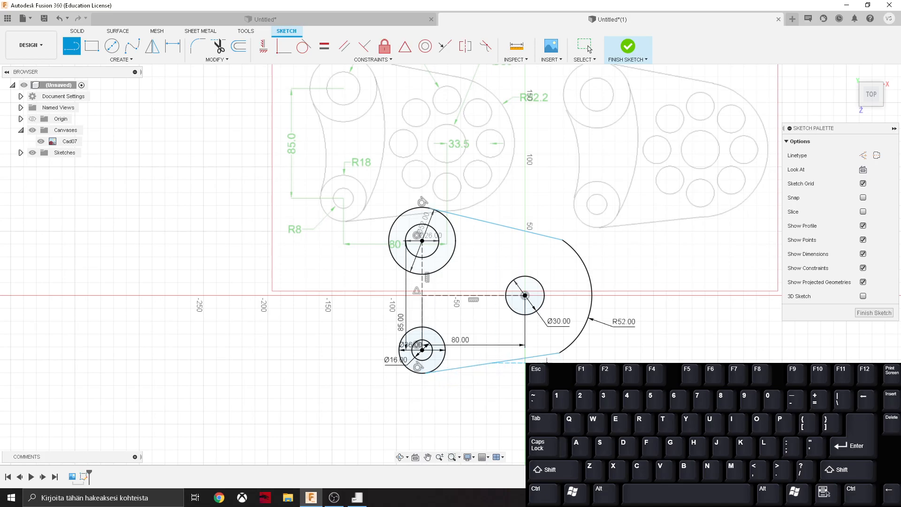
# Apply Tangent constraints between the large arc and both the lower and upper connecting lines
pyautogui.click(588, 47)
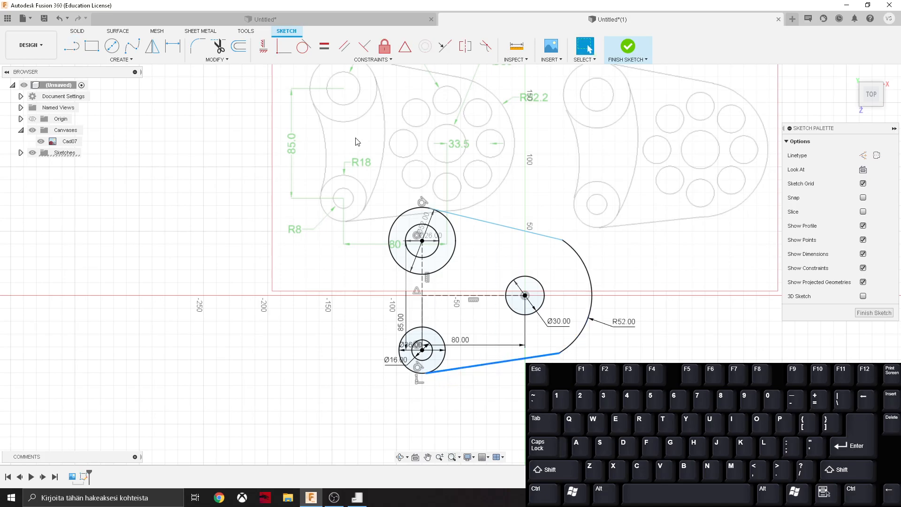
pyautogui.click(303, 46)
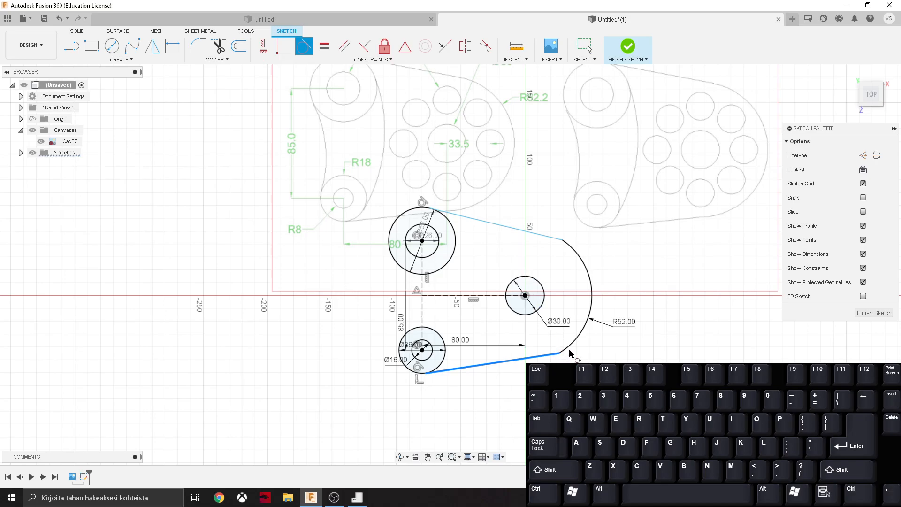
pyautogui.click(569, 348)
pyautogui.click(547, 241)
pyautogui.moveTo(509, 224); pyautogui.dragTo(512, 252, button='middle')
pyautogui.press('Escape')
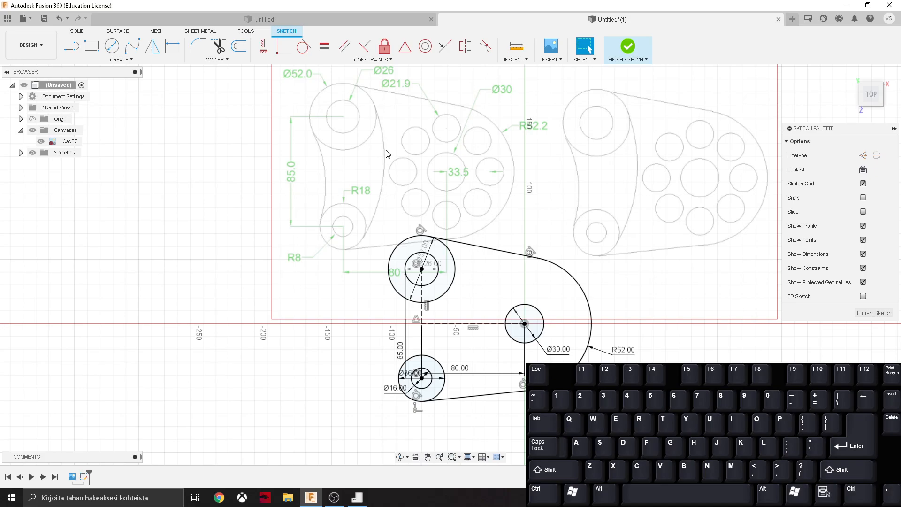
# Draw an inward-curving center point arc with a radius of about 55 mm from the 52 mm circle's outer side down to the 36 mm circle
pyautogui.click(121, 59)
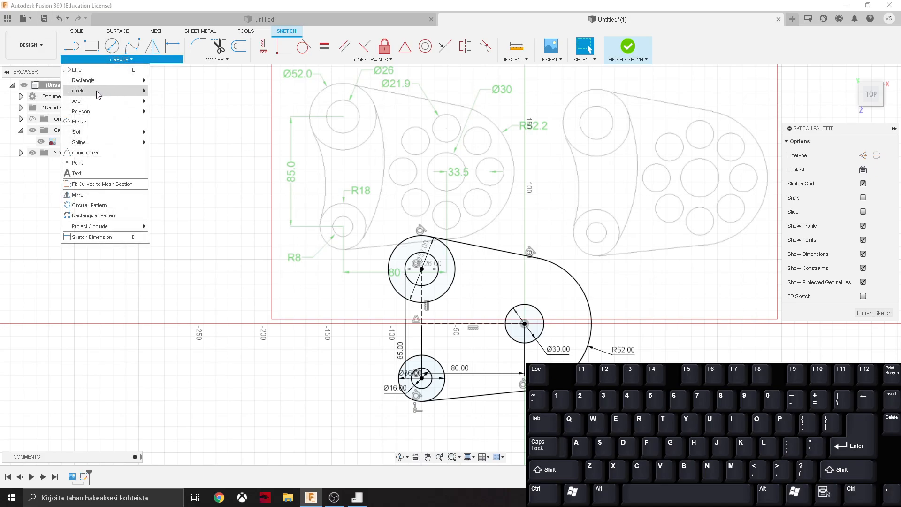
pyautogui.moveTo(103, 91)
pyautogui.click(171, 112)
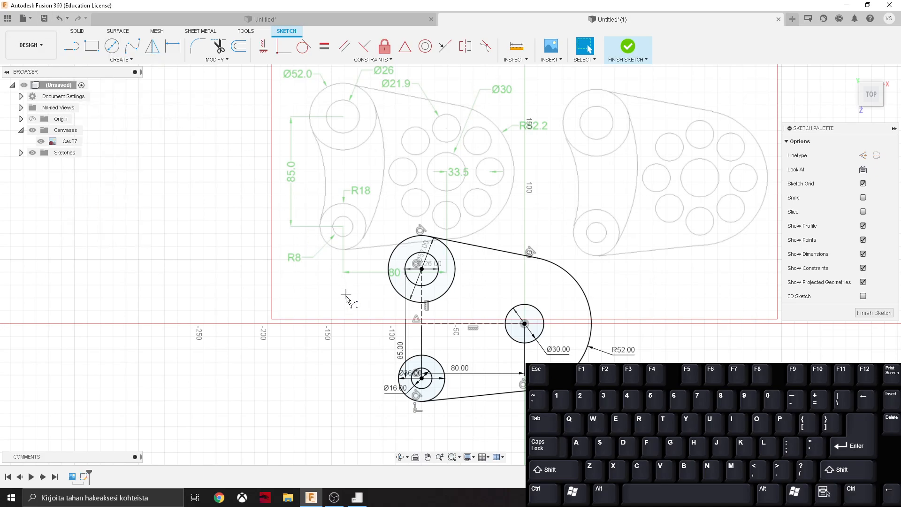
pyautogui.click(344, 335)
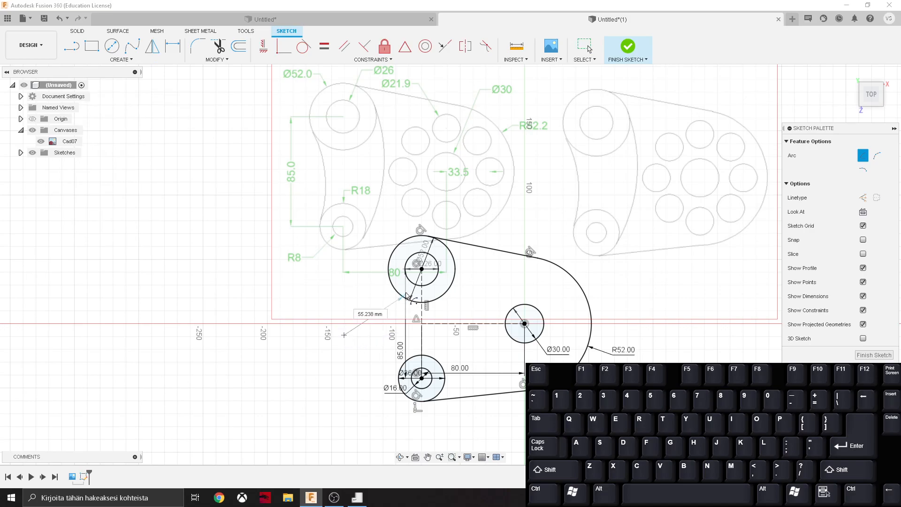
pyautogui.click(395, 287)
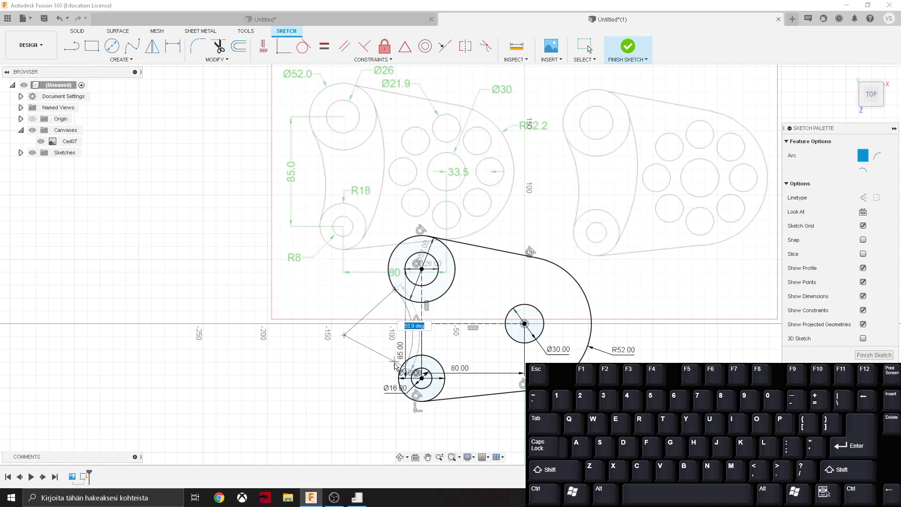
pyautogui.click(407, 364)
pyautogui.scroll(2, 335, 325)
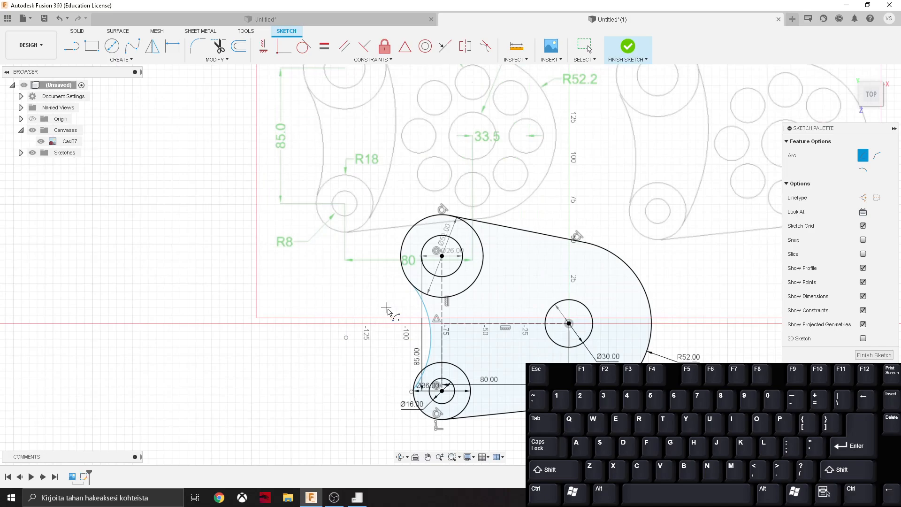
pyautogui.press('Escape')
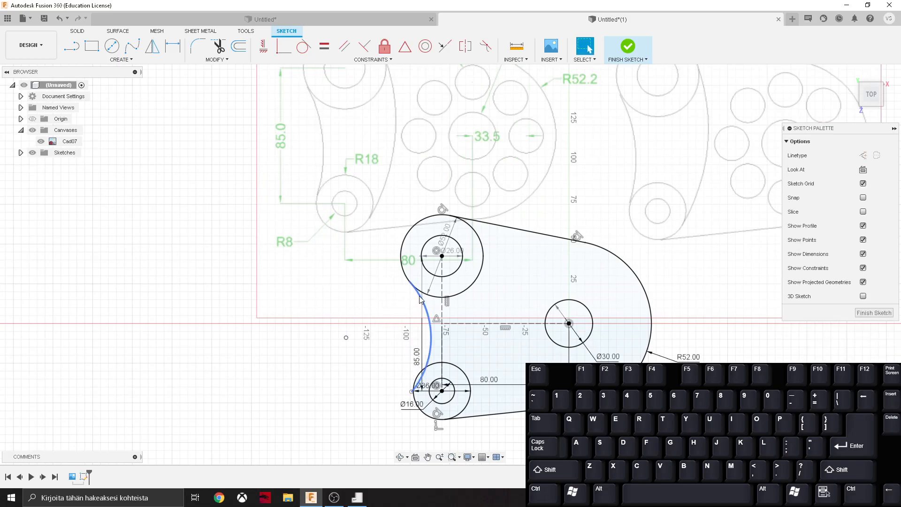
# Make the inward-curving arc tangent to the 52 mm circle and move its lower end onto the 36 mm circle
pyautogui.click(420, 300)
pyautogui.click(304, 45)
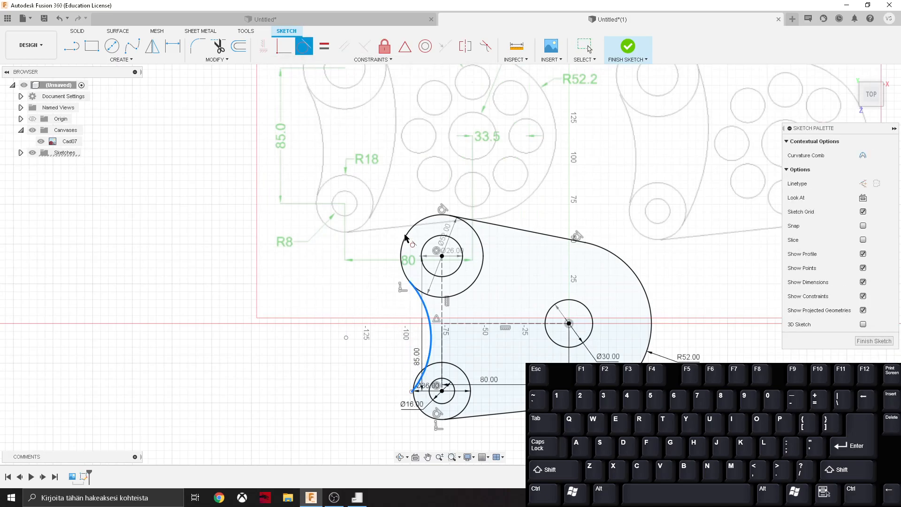
pyautogui.click(401, 261)
pyautogui.click(427, 351)
pyautogui.press('Escape')
pyautogui.moveTo(408, 388); pyautogui.dragTo(414, 389)
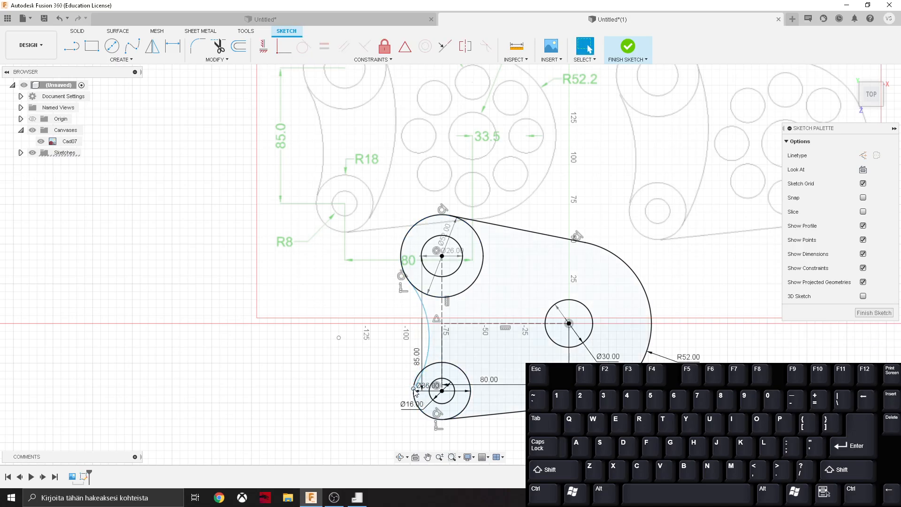
# Apply a Tangent constraint between the inward-curving arc and the 36 mm circle
pyautogui.press('Escape')
pyautogui.click(303, 45)
pyautogui.click(425, 360)
pyautogui.click(415, 382)
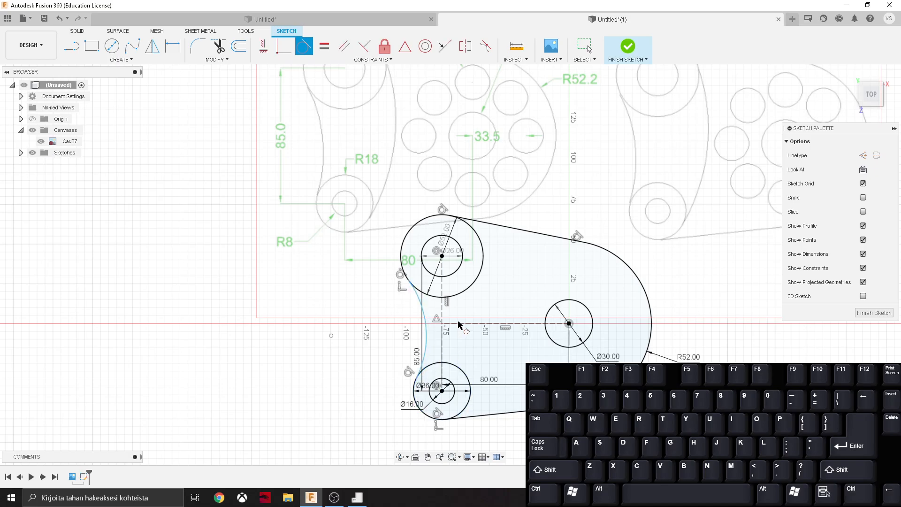
pyautogui.press('Escape')
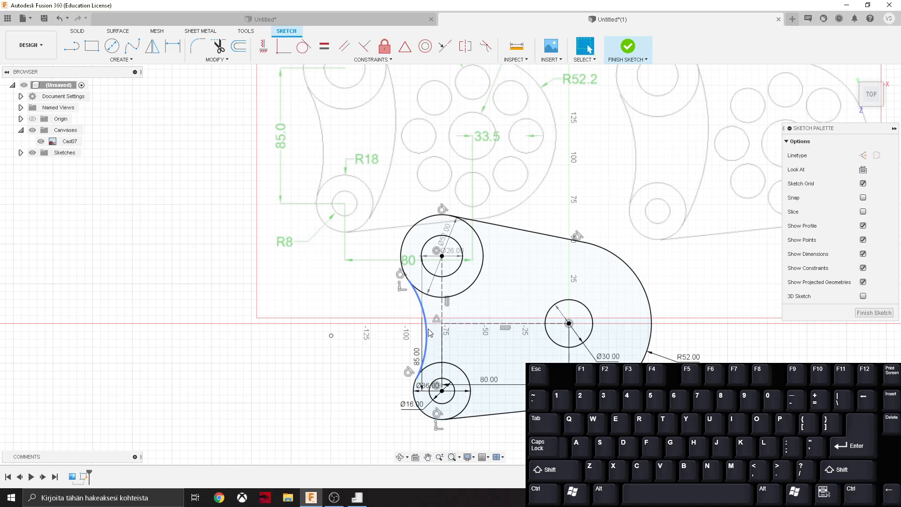
# Dimension the inward-curving arc to a 52 mm radius
pyautogui.press('l')
pyautogui.click(332, 336)
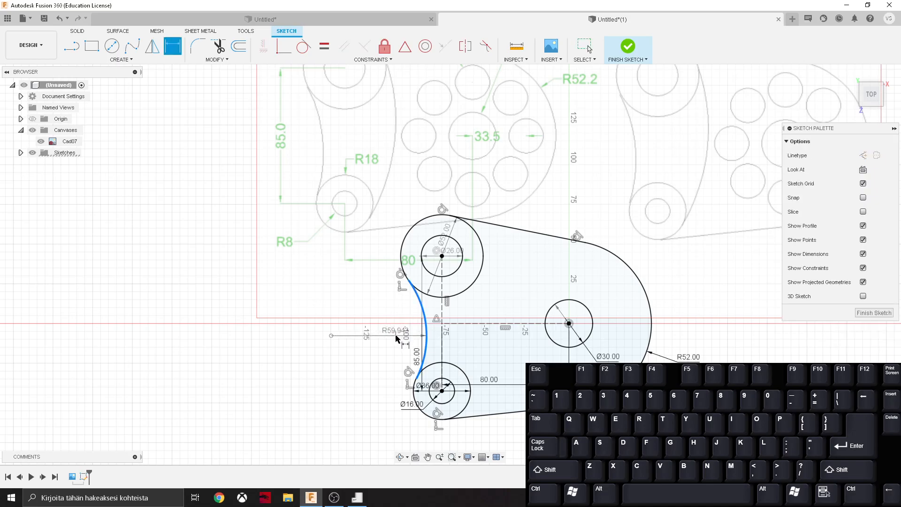
pyautogui.write('52')
pyautogui.press('Return')
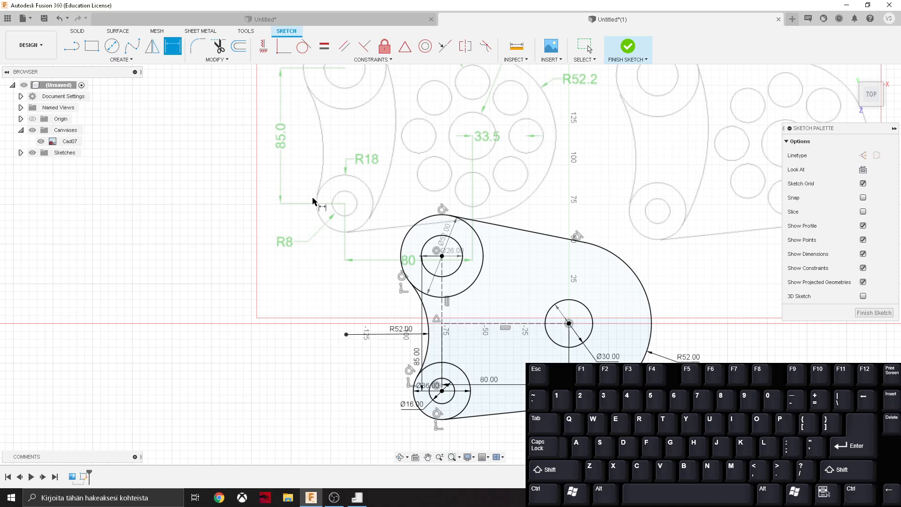
pyautogui.press('Escape')
# Draw an outward-bulging center point arc from the inner side of the 52 mm circle down to a point beside the 36 mm circle
pyautogui.click(150, 59)
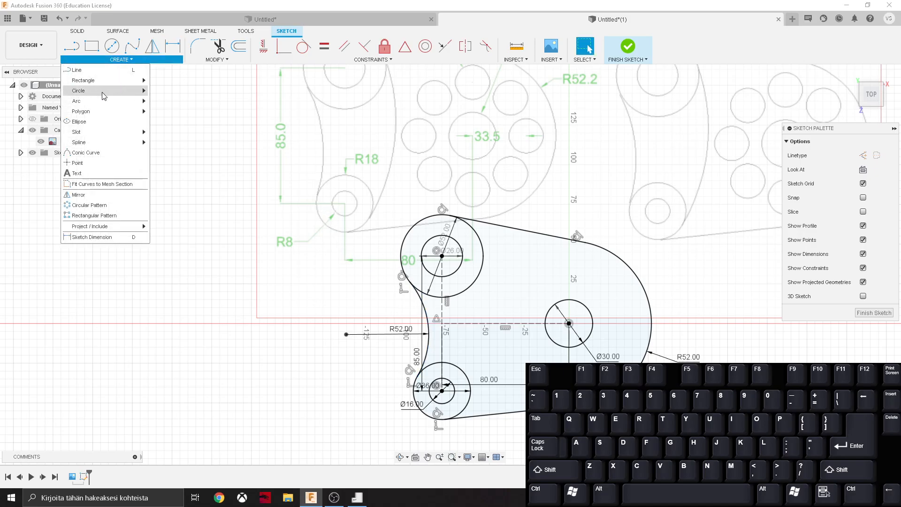
pyautogui.moveTo(109, 102)
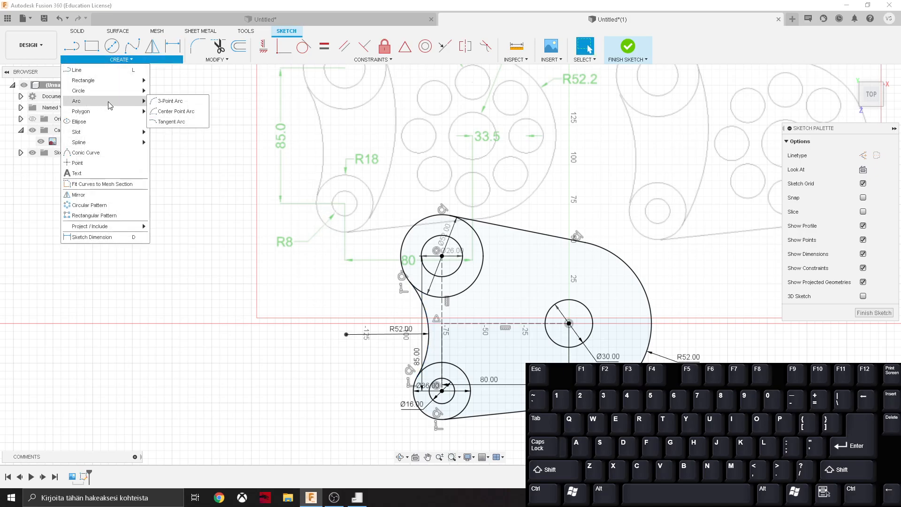
pyautogui.click(176, 114)
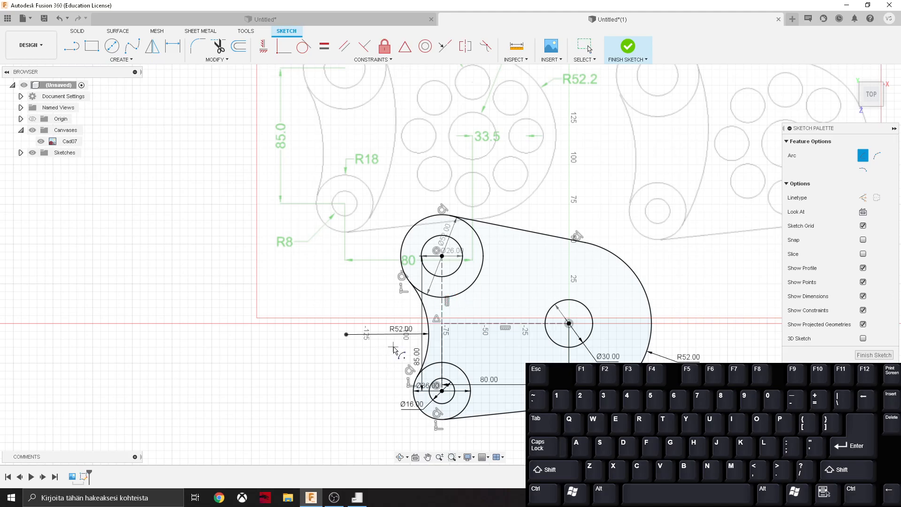
pyautogui.click(347, 350)
pyautogui.click(481, 243)
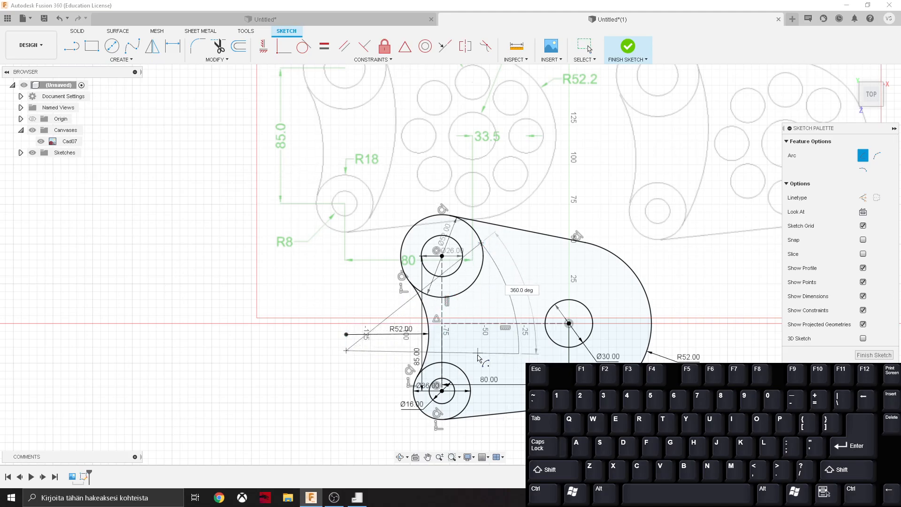
pyautogui.click(506, 402)
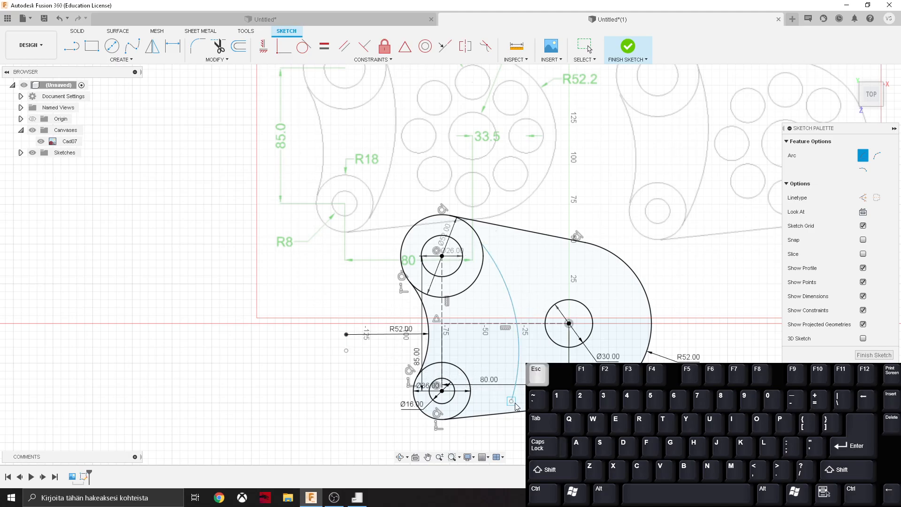
pyautogui.press('Escape')
pyautogui.press('Escape')
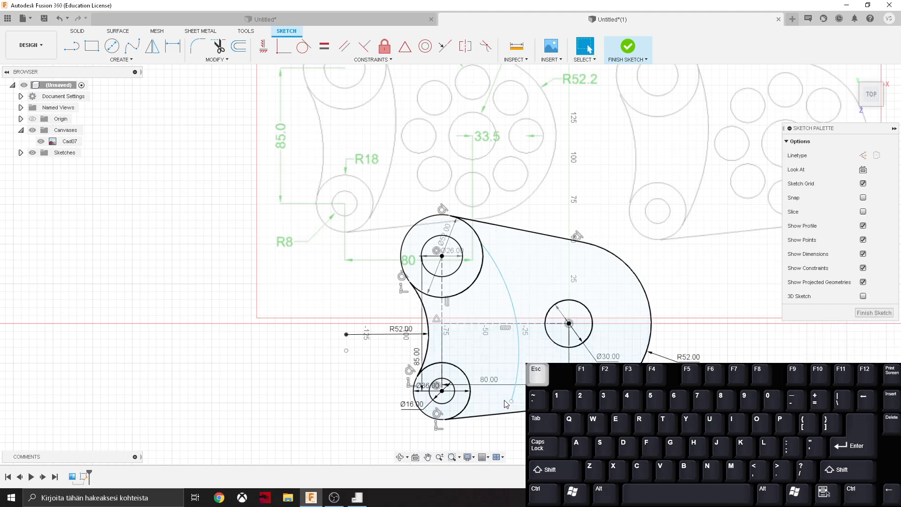
pyautogui.click(491, 257)
pyautogui.press('Escape')
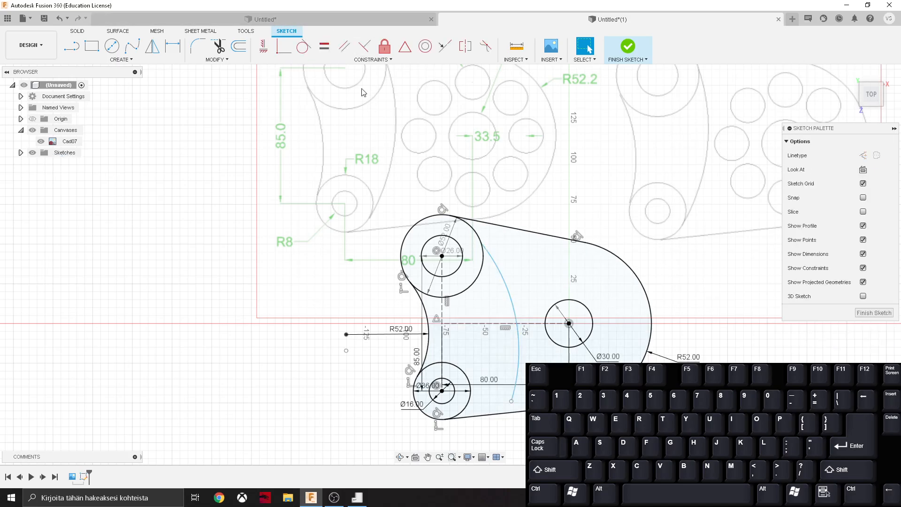
# Make the lower end of the outward-bulging arc coincident with the 36 mm circle
pyautogui.click(284, 46)
pyautogui.click(512, 402)
pyautogui.click(469, 405)
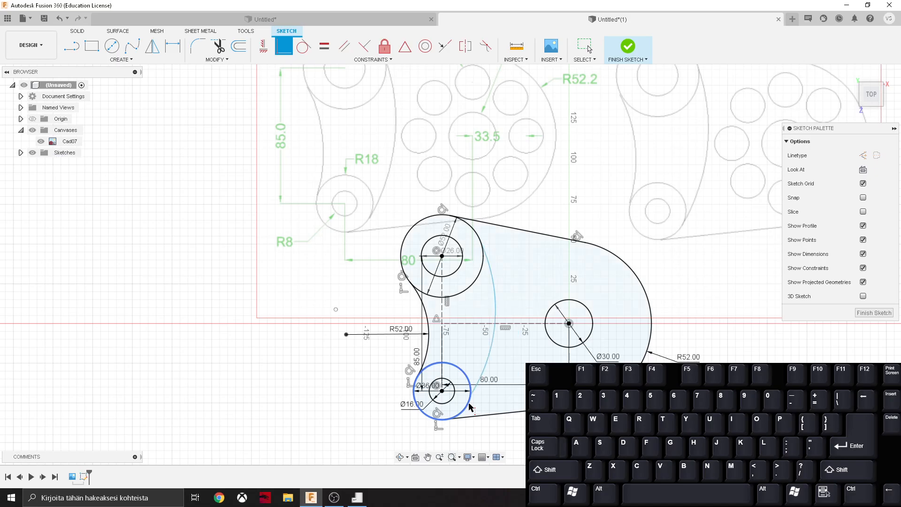
# Apply Tangent constraints between the outward-bulging arc and both the 52 mm and 36 mm circles
pyautogui.click(304, 47)
pyautogui.click(496, 284)
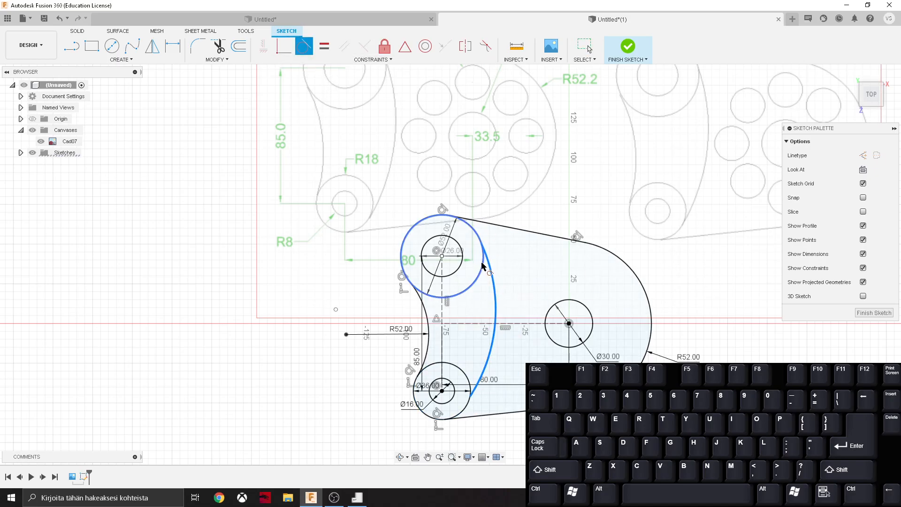
pyautogui.click(485, 266)
pyautogui.click(493, 279)
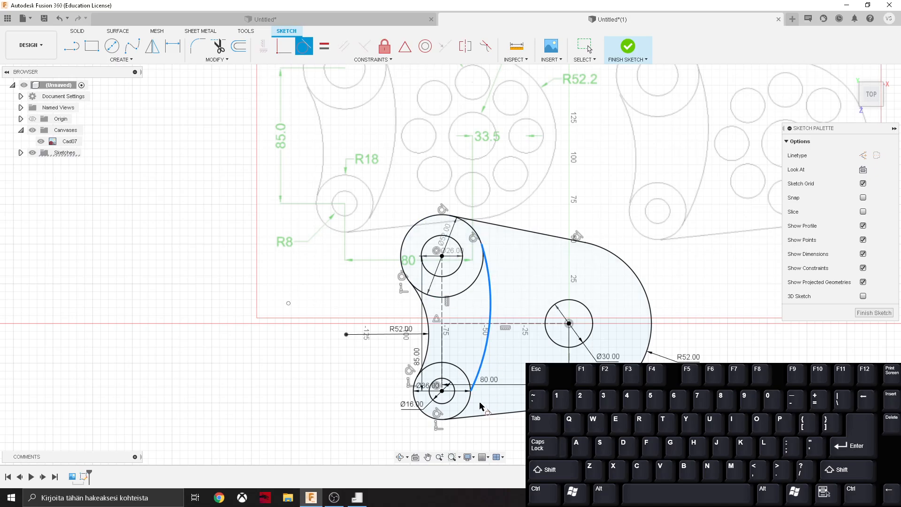
pyautogui.click(468, 407)
pyautogui.press('Escape')
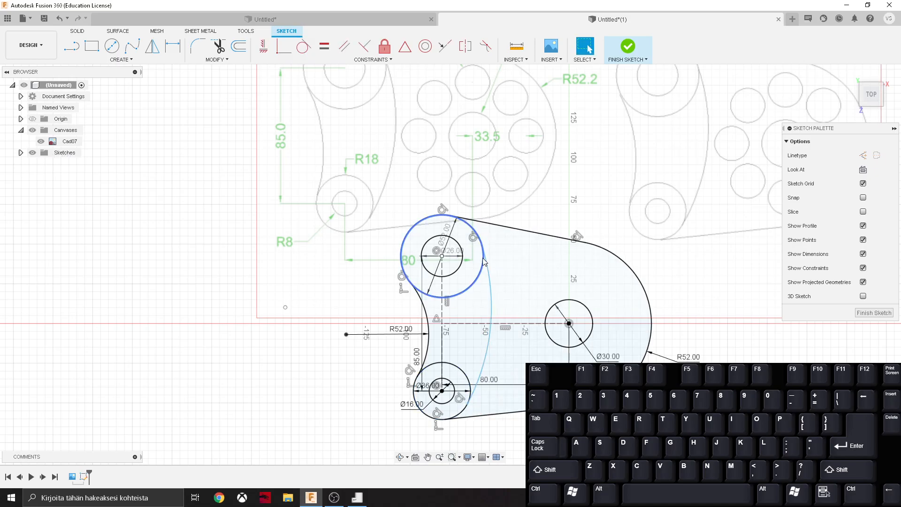
# Dimension the outward-bulging arc to a 104 mm radius
pyautogui.scroll(-2, 485, 260)
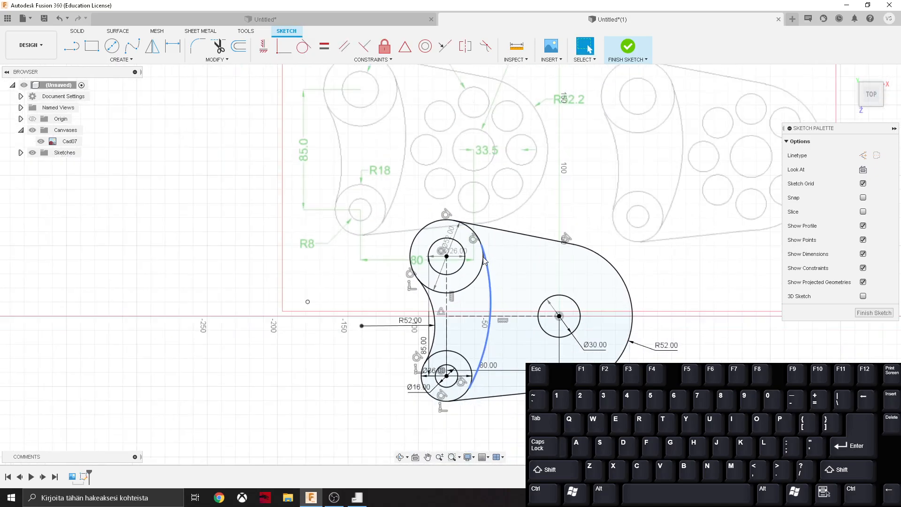
pyautogui.click(491, 332)
pyautogui.press('l')
pyautogui.click(308, 302)
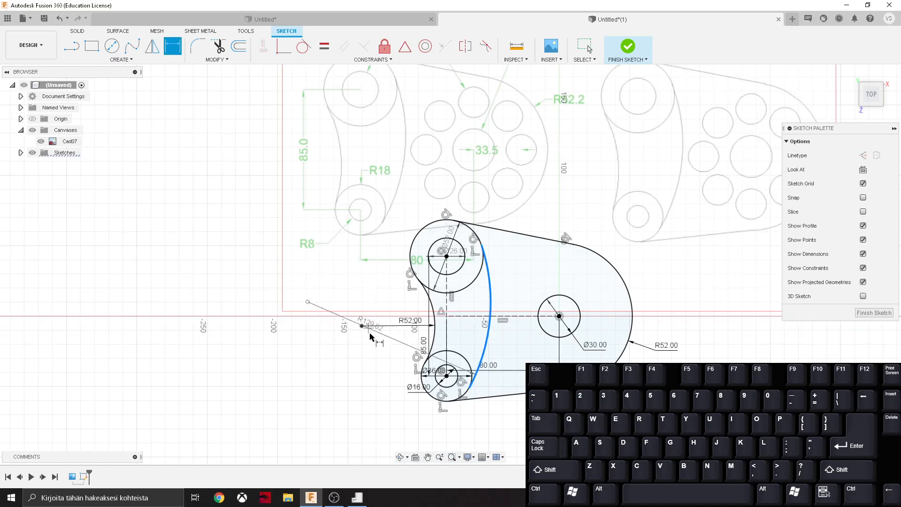
pyautogui.write('104')
pyautogui.press('Return')
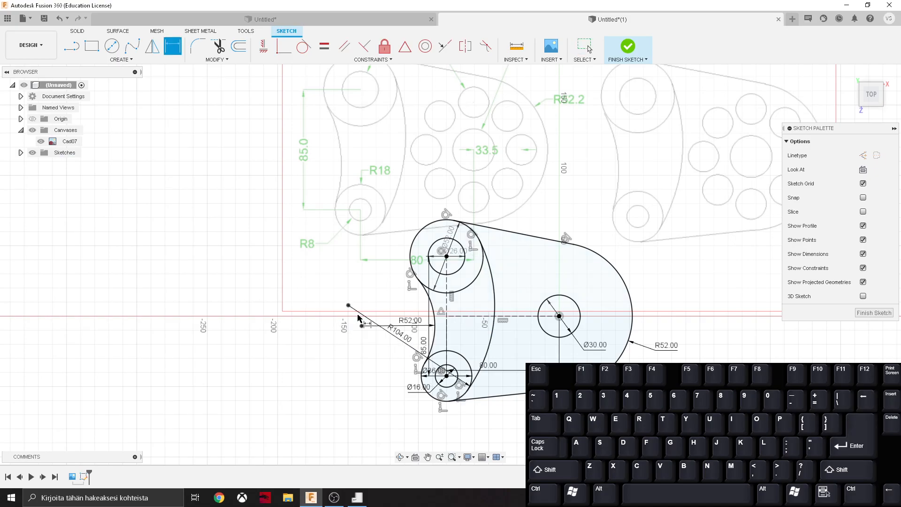
# Draw a horizontal construction line 33.5 mm long from the center of the 30 mm circle toward the large arc
pyautogui.scroll(-2, 402, 182)
pyautogui.scroll(-1, 402, 182)
pyautogui.moveTo(481, 164); pyautogui.dragTo(452, 216, button='middle')
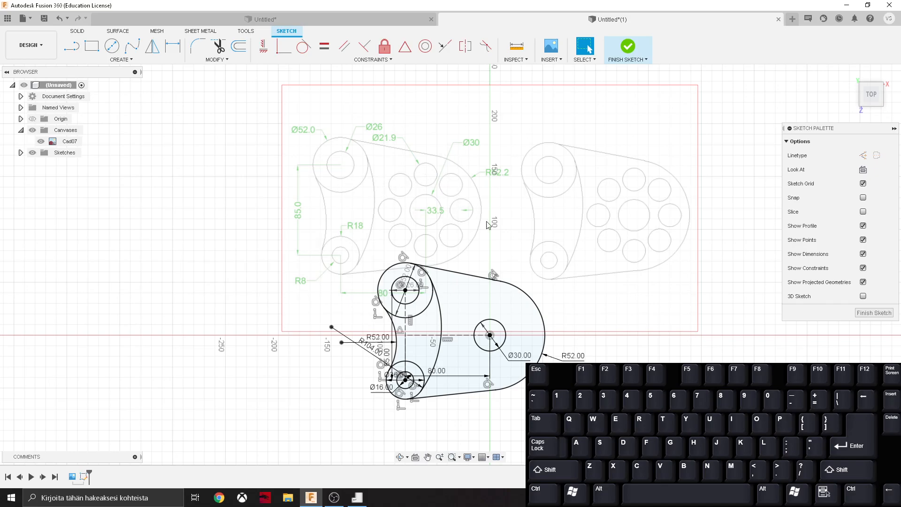
pyautogui.scroll(3, 539, 311)
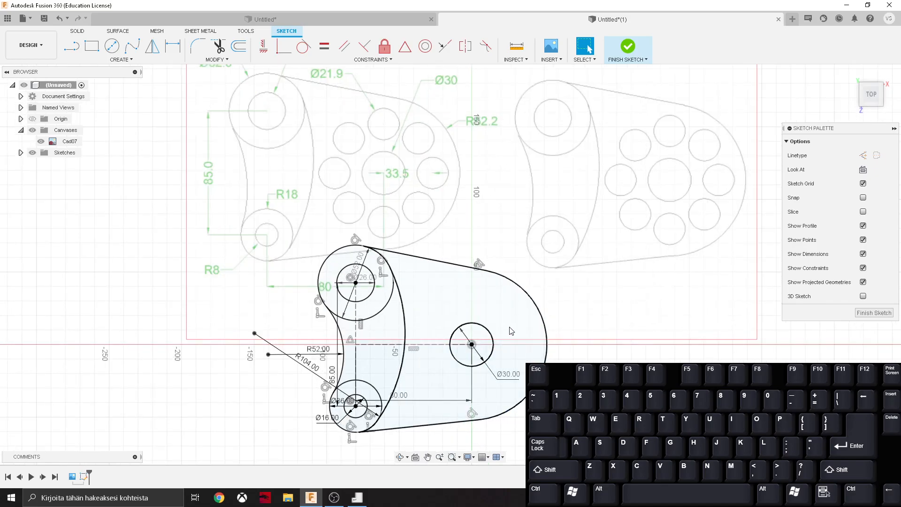
pyautogui.press('l')
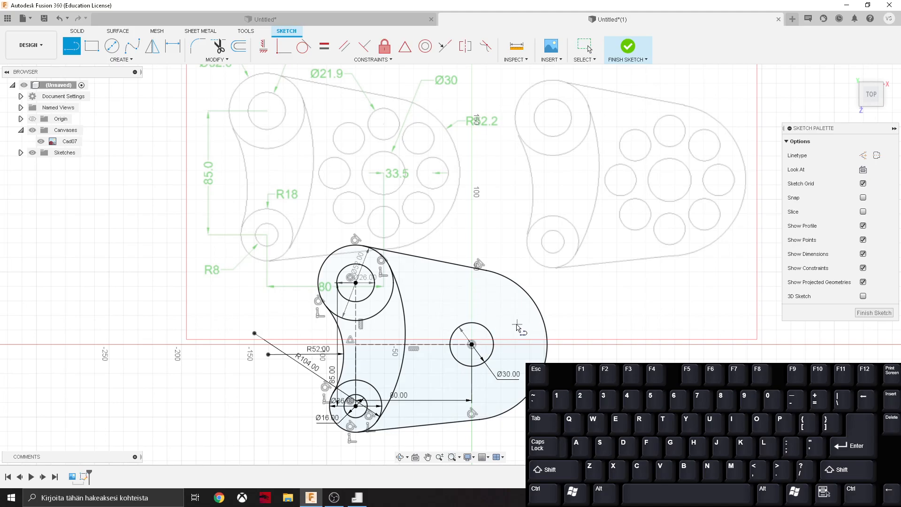
pyautogui.press('x')
pyautogui.click(472, 345)
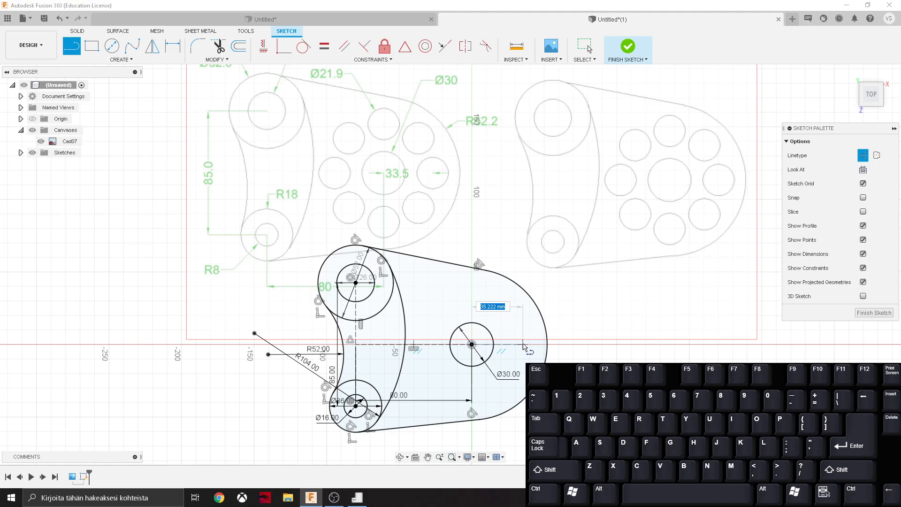
pyautogui.write('33')
pyautogui.press('Tab')
pyautogui.press('Return')
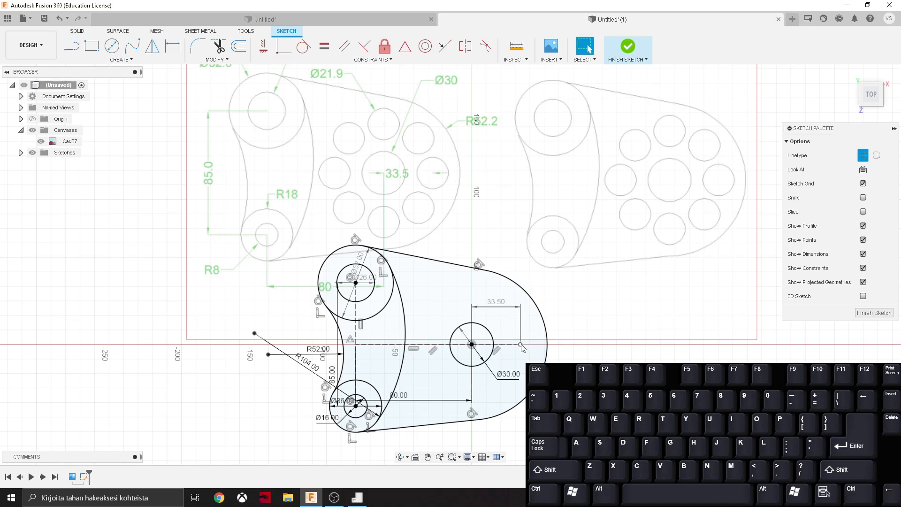
# Draw a 21.9 mm diameter circle centered on the outer end of the 33.5 mm construction line
pyautogui.press('c')
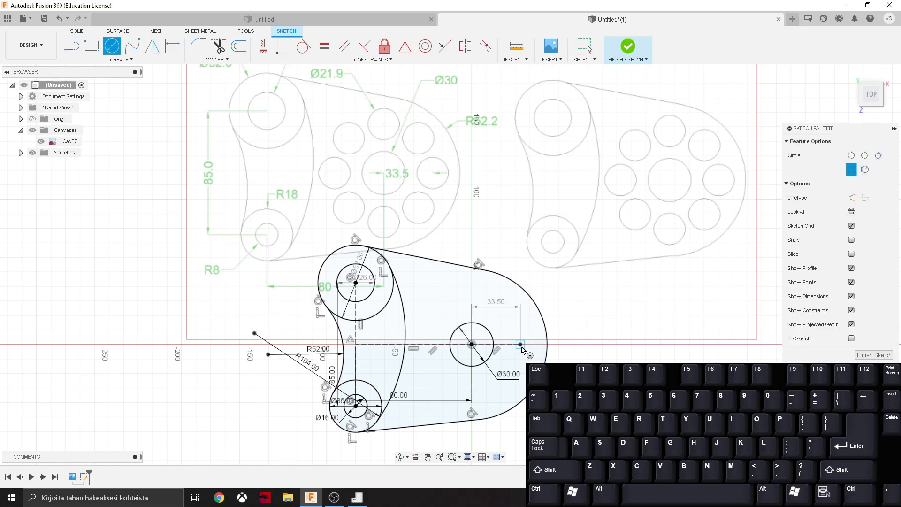
pyautogui.click(520, 346)
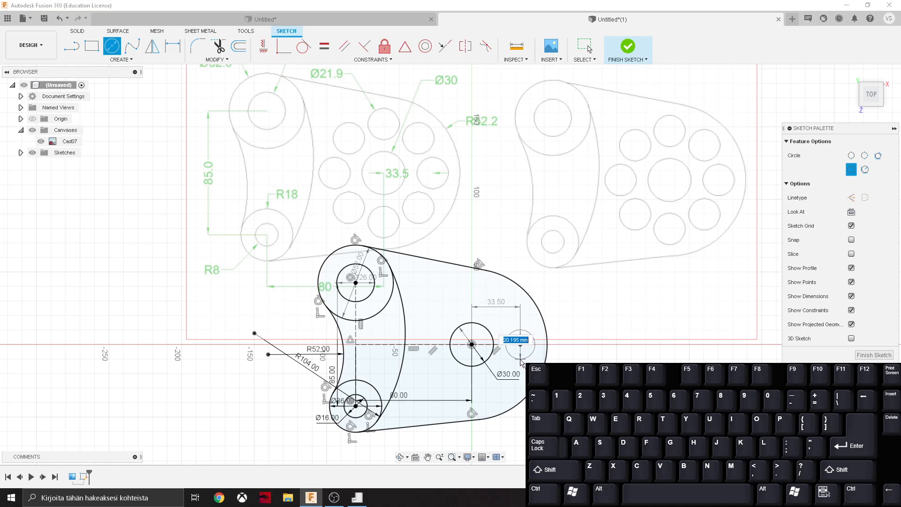
pyautogui.write('21.9')
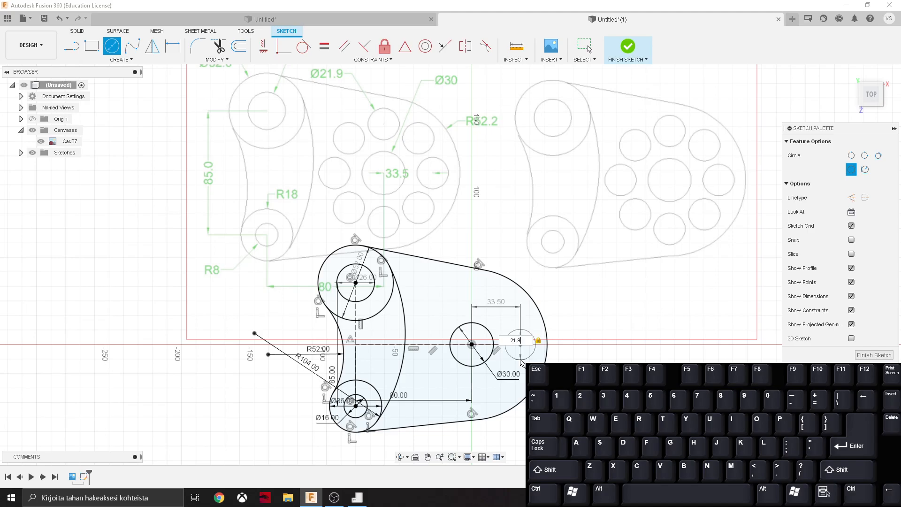
pyautogui.press('Return')
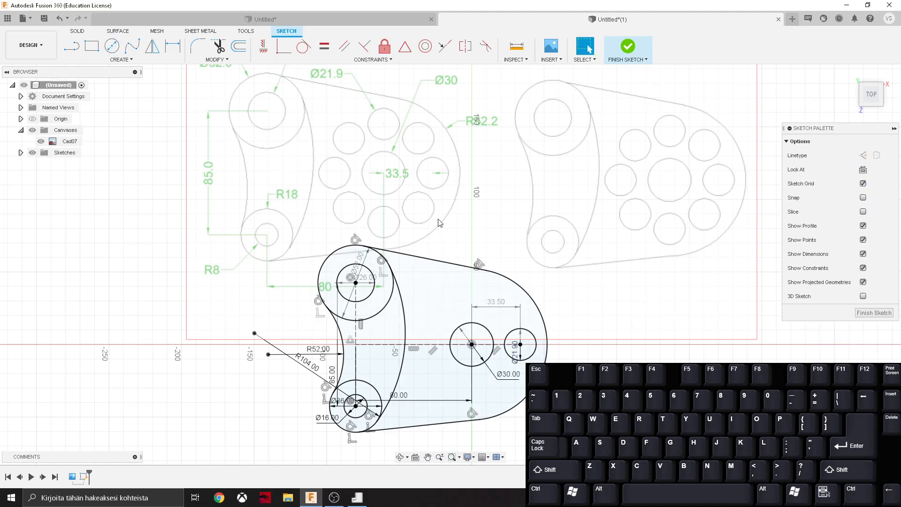
# Create a full circular pattern of the 21.9 mm circle around the center of the 30 mm circle with a quantity of 8
pyautogui.click(121, 60)
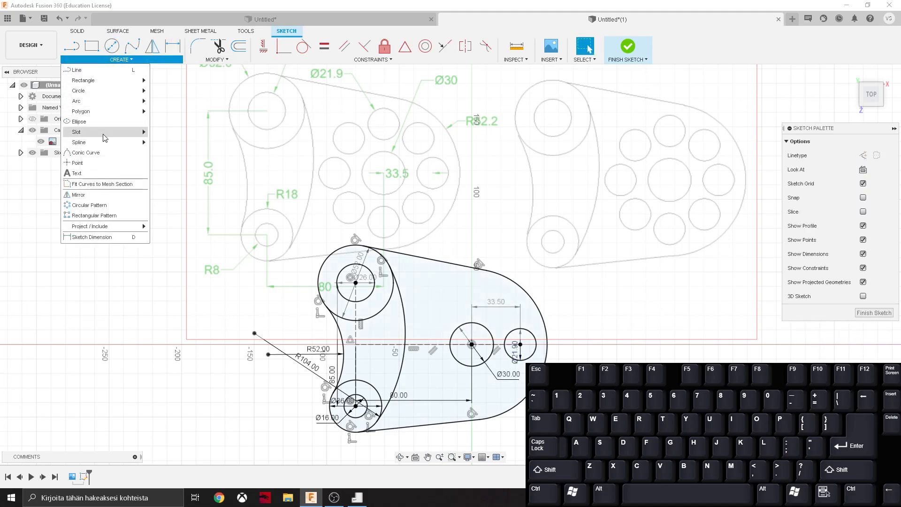
pyautogui.moveTo(103, 142)
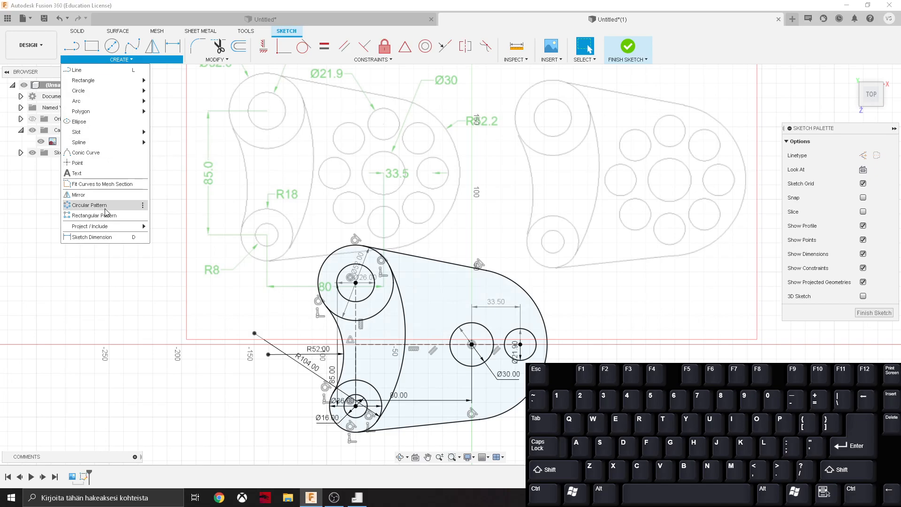
pyautogui.click(105, 209)
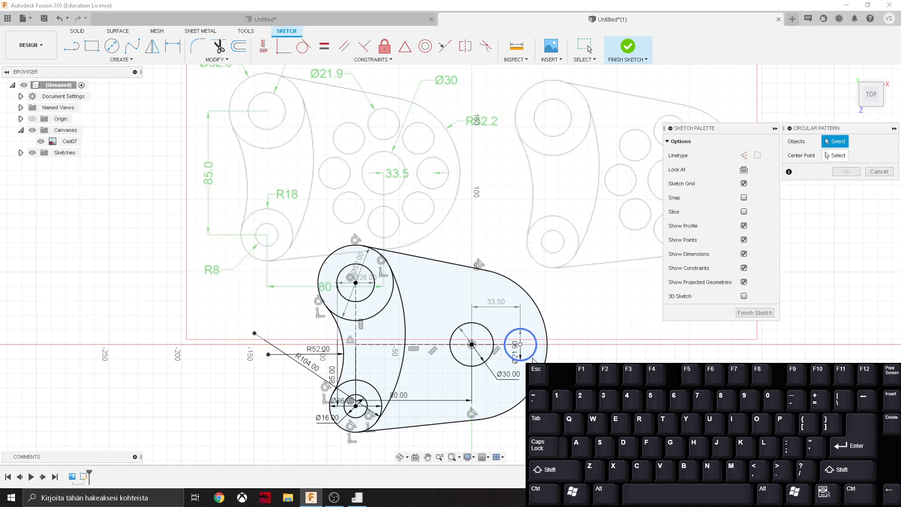
pyautogui.click(533, 357)
pyautogui.click(834, 157)
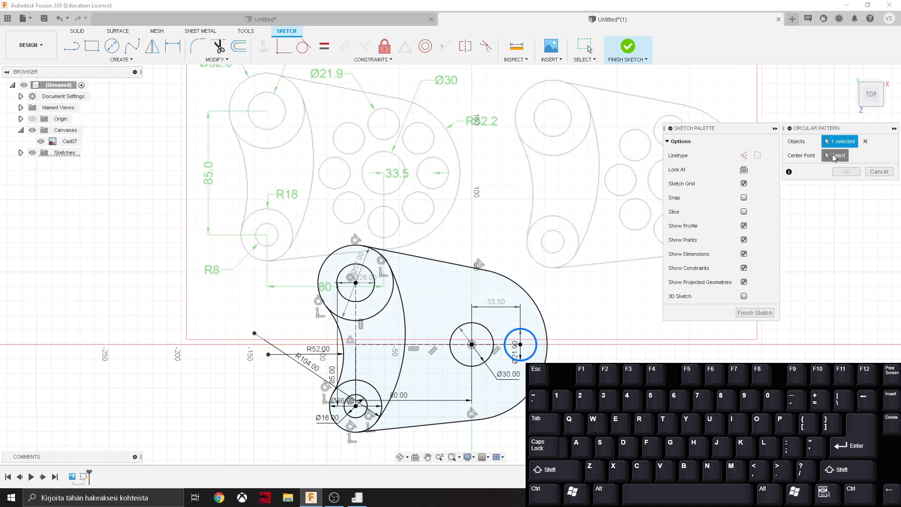
pyautogui.click(472, 345)
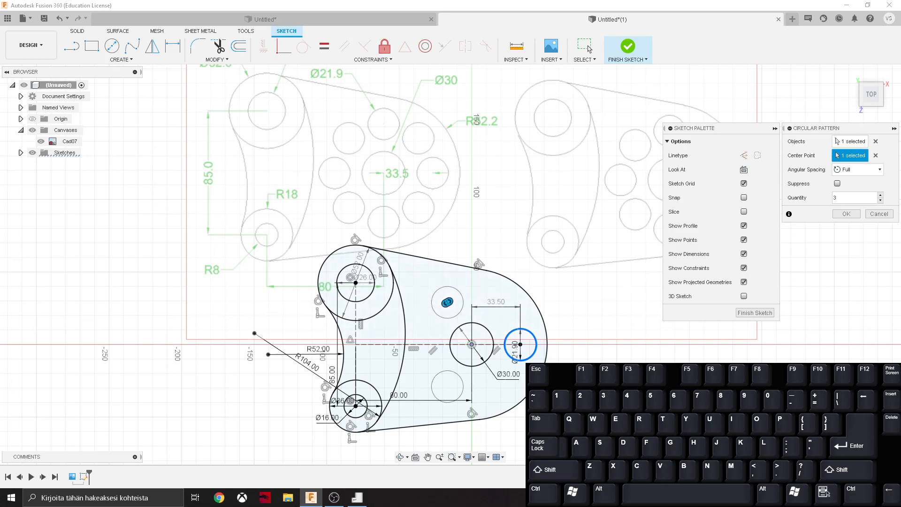
pyautogui.click(881, 195)
pyautogui.click(880, 195)
pyautogui.click(880, 196)
pyautogui.click(881, 195)
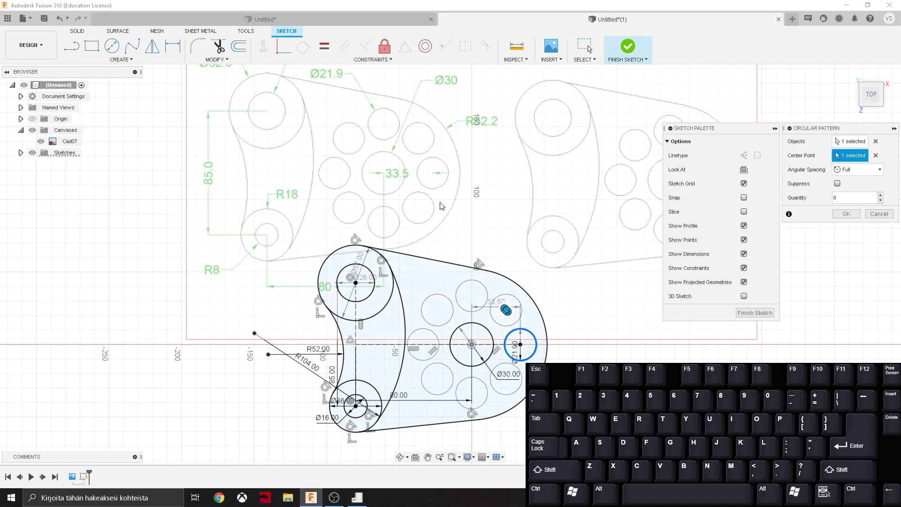
pyautogui.click(846, 214)
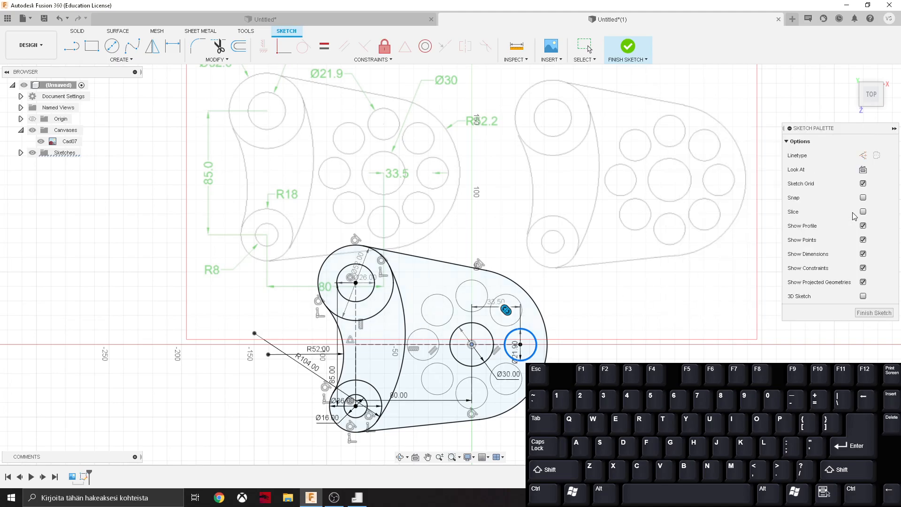
pyautogui.moveTo(644, 327)
pyautogui.mouseDown(button='middle')
pyautogui.moveTo(693, 305)
pyautogui.moveTo(659, 318)
pyautogui.mouseUp(button='middle')
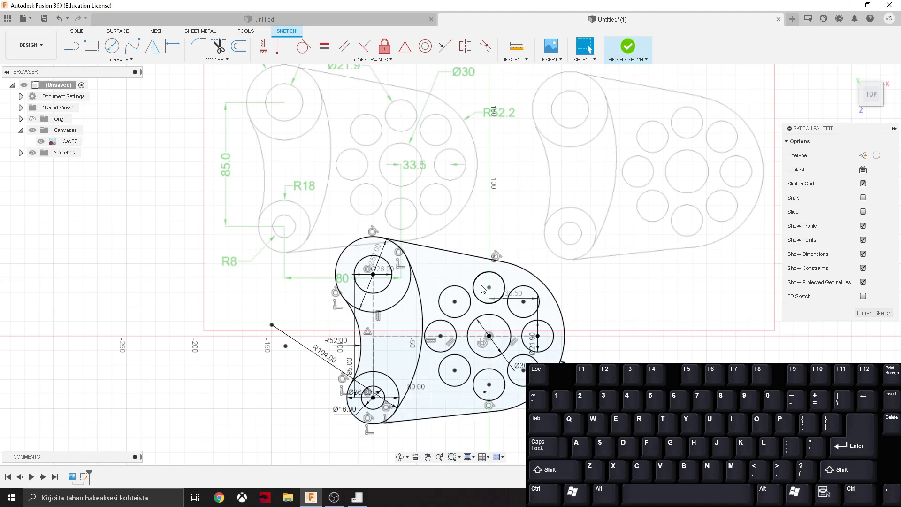
# Set the quantity of the circular pattern of 21.9 mm circles to 6
pyautogui.doubleClick(483, 345)
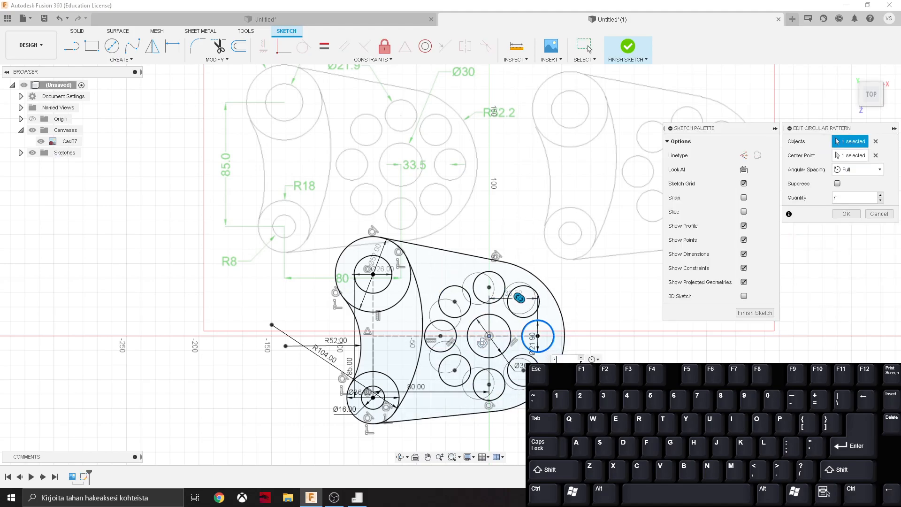
pyautogui.click(581, 361)
pyautogui.click(847, 215)
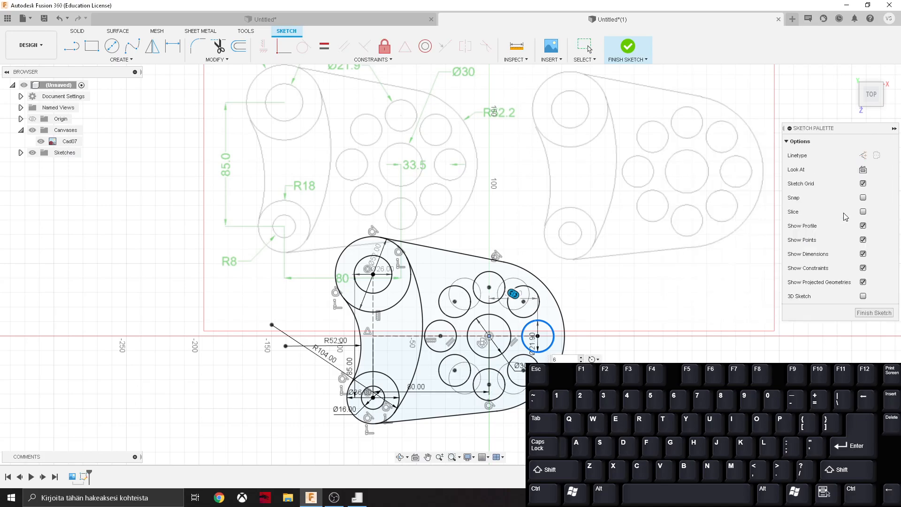
# Set the circular pattern's quantity to 8 and suppress its upper-left, lower-left and lower-right circles
pyautogui.doubleClick(483, 345)
pyautogui.click(882, 197)
pyautogui.click(882, 196)
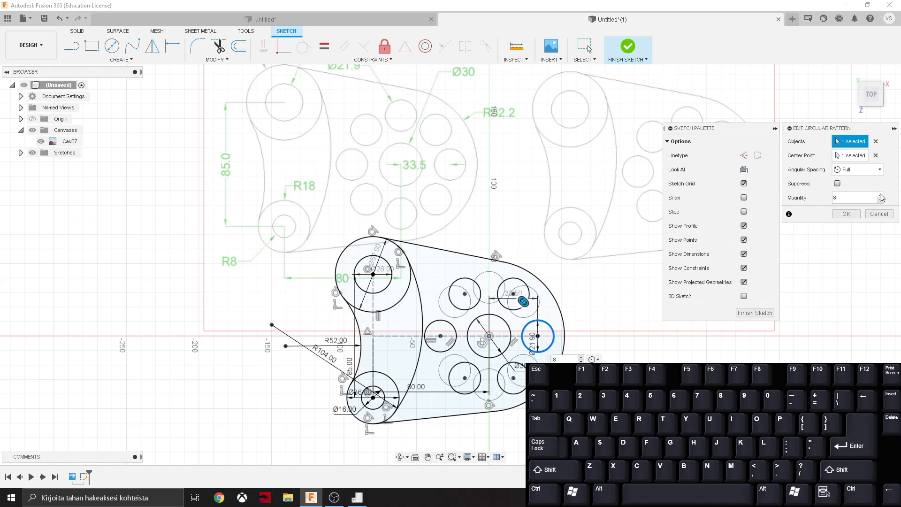
pyautogui.click(838, 184)
pyautogui.click(450, 297)
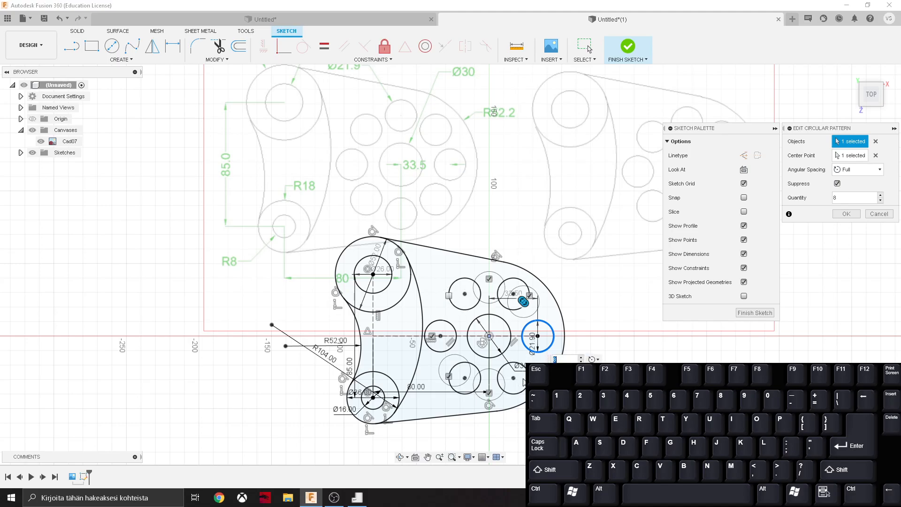
pyautogui.click(449, 377)
pyautogui.click(847, 213)
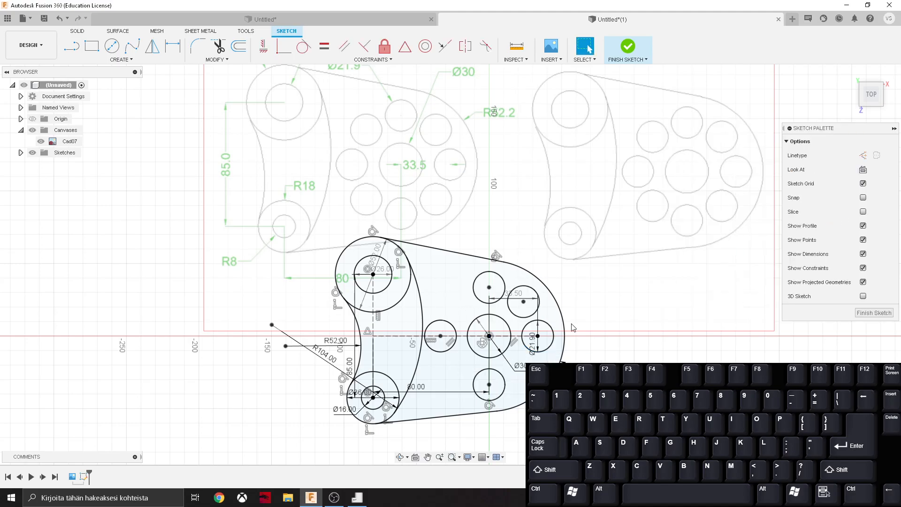
# Undo the recent quantity and suppression edits to the circular pattern
pyautogui.scroll(2, 529, 344)
pyautogui.scroll(-3, 542, 336)
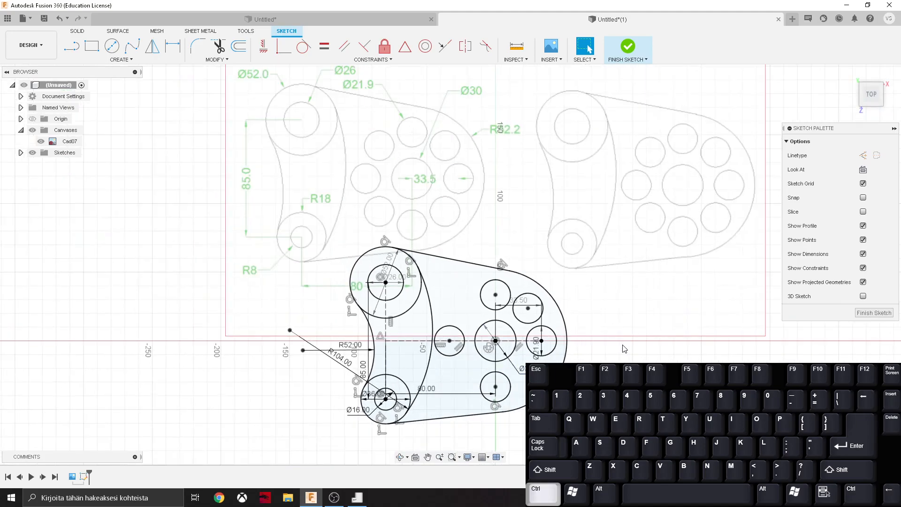
pyautogui.hotkey('ctrl', 'z')
pyautogui.hotkey('ctrl', 'z')
pyautogui.hotkey('ctrl', 'z')
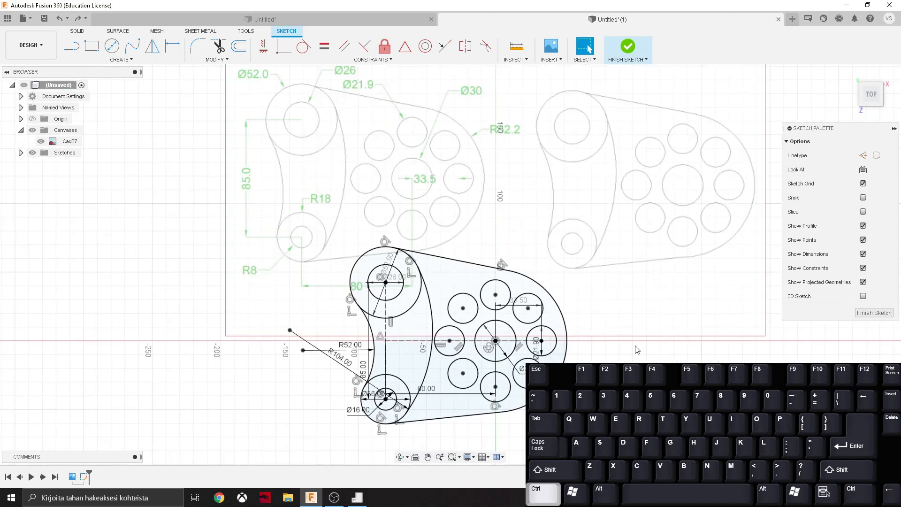
pyautogui.click(603, 347)
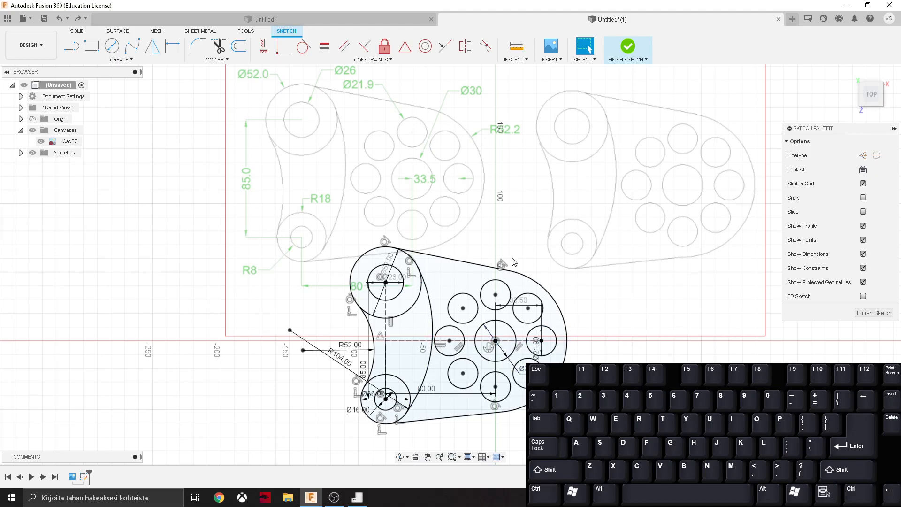
# Finish the sketch and extrude the plate, arc web and both boss ring profiles 10 mm as a new body, leaving the holes open
pyautogui.moveTo(621, 351); pyautogui.dragTo(606, 338, button='middle')
pyautogui.scroll(-1, 519, 276)
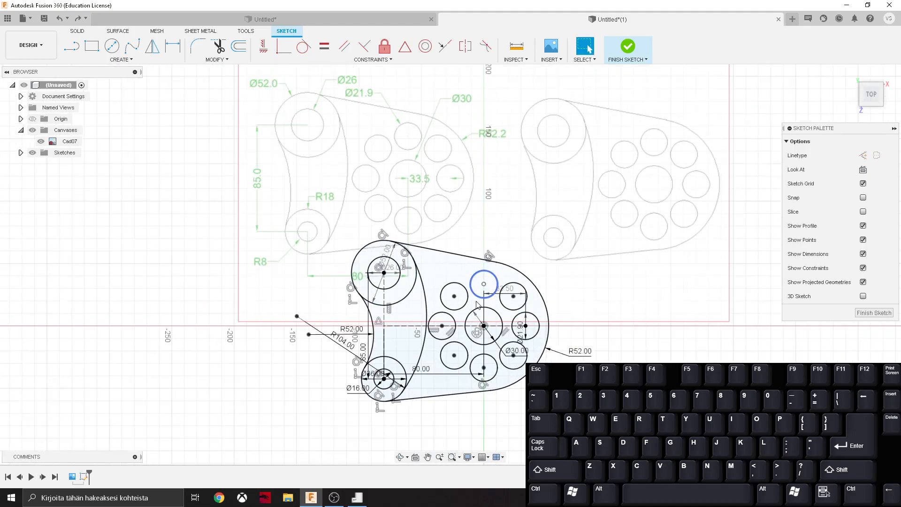
pyautogui.click(629, 47)
pyautogui.press('e')
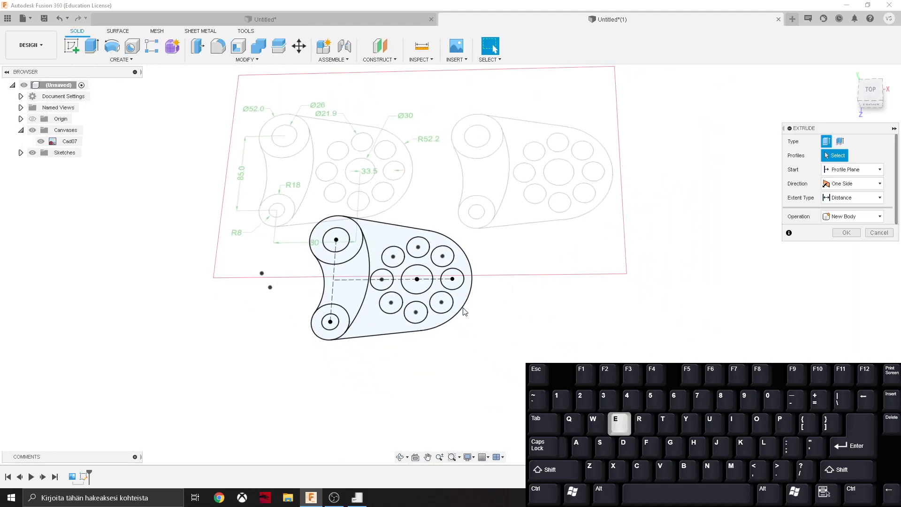
pyautogui.click(379, 321)
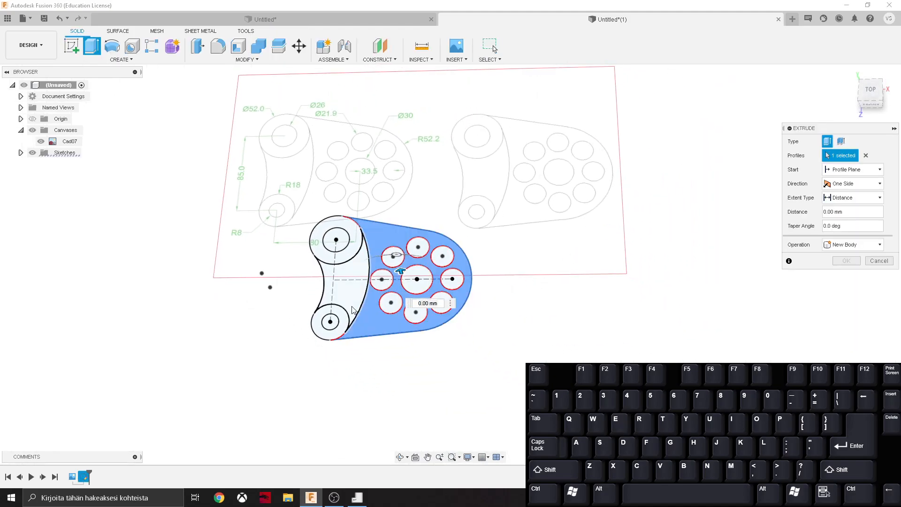
pyautogui.click(346, 293)
pyautogui.click(339, 328)
pyautogui.click(332, 257)
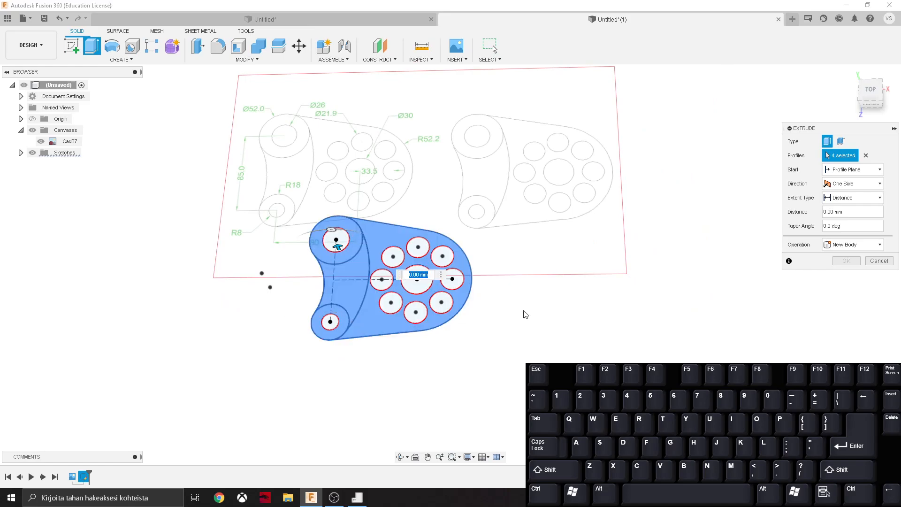
pyautogui.write('10')
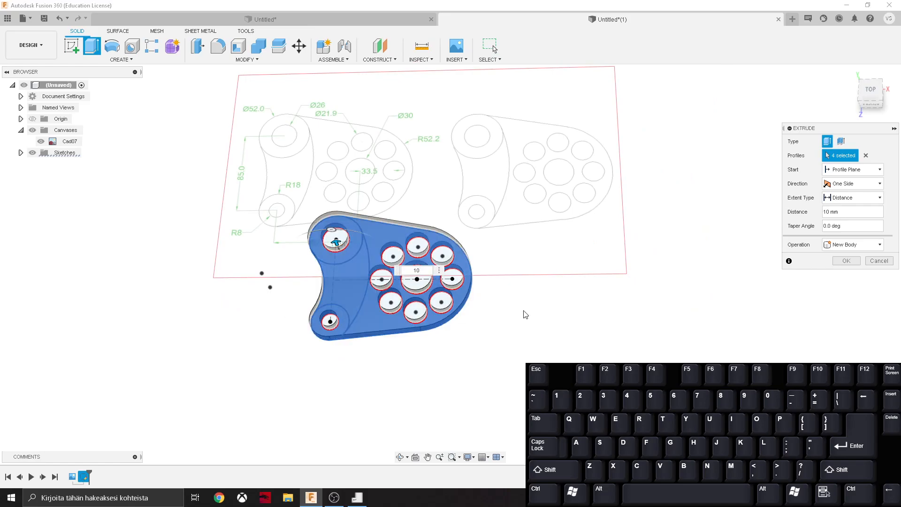
pyautogui.press('Return')
# Extrude the two boss ring profiles 20 mm and join them to the plate
pyautogui.press('e')
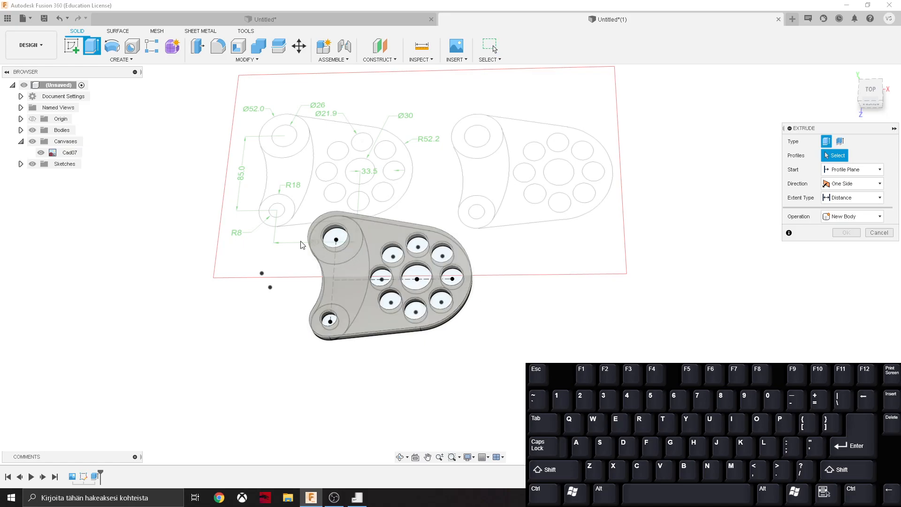
pyautogui.click(32, 130)
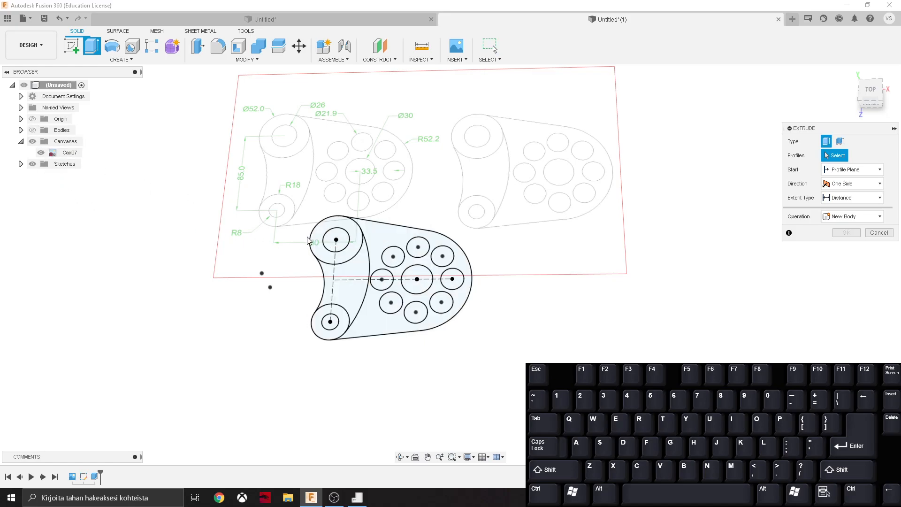
pyautogui.click(355, 257)
pyautogui.click(322, 328)
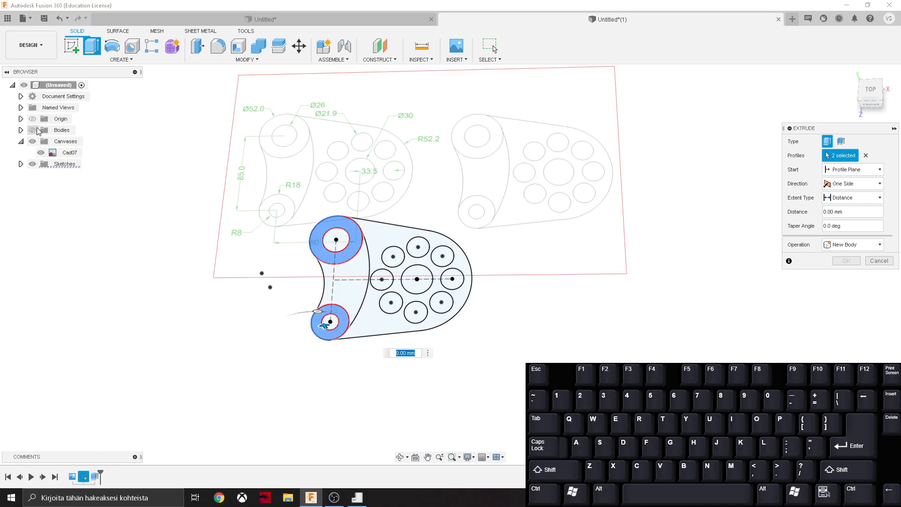
pyautogui.click(33, 130)
pyautogui.write('20')
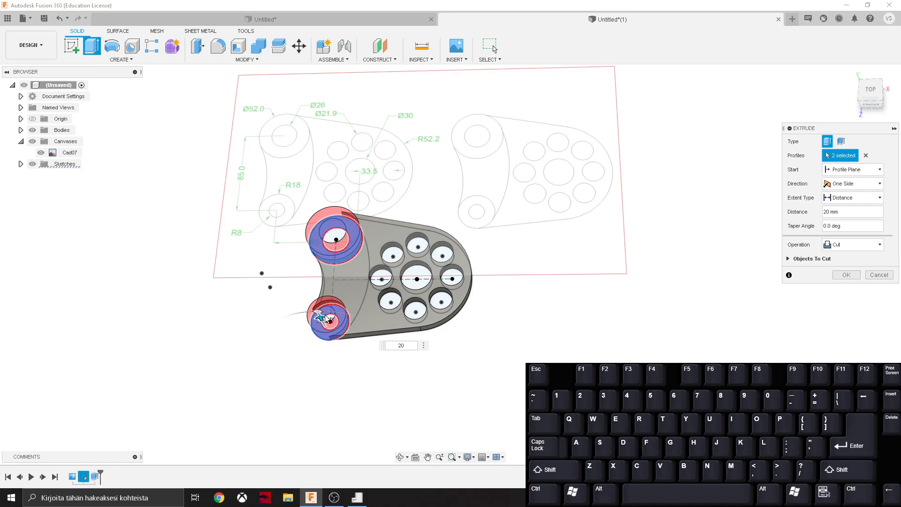
pyautogui.click(859, 245)
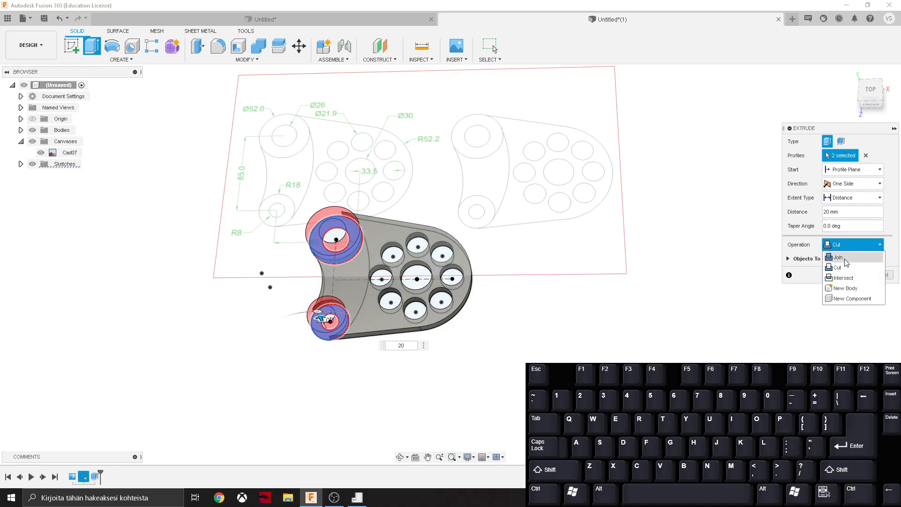
pyautogui.click(838, 258)
pyautogui.click(856, 275)
# Apply the ABS (White) plastic appearance to the bracket body
pyautogui.scroll(1, 334, 272)
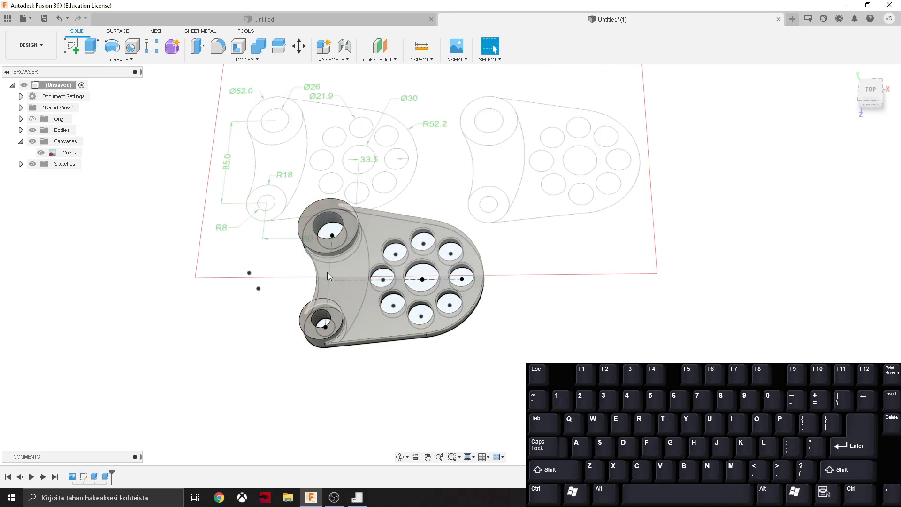
pyautogui.press('a')
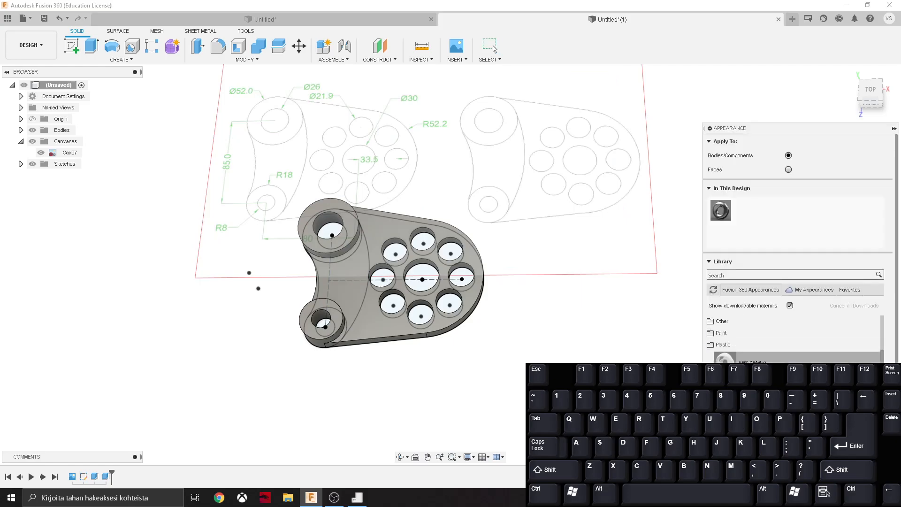
pyautogui.moveTo(725, 358); pyautogui.dragTo(402, 315)
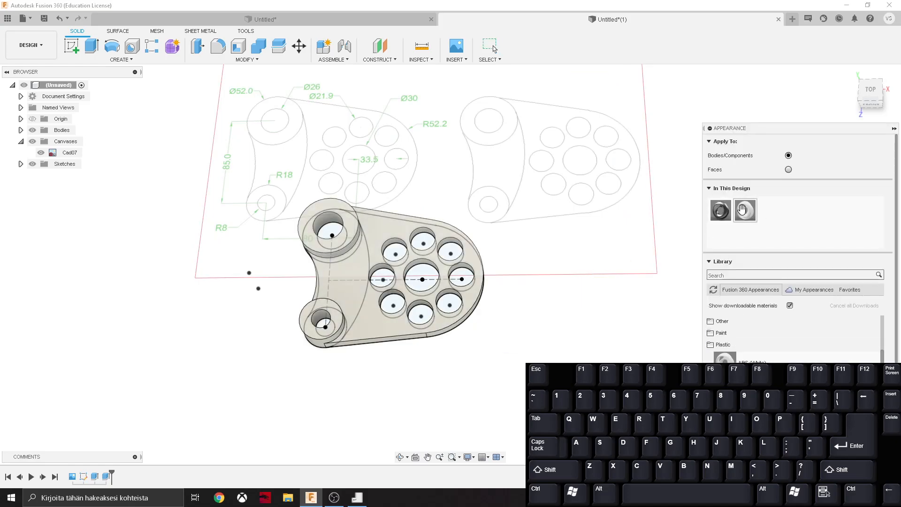
# Change the color of the bracket's ABS (White) appearance to light green, RGB 80, 255, 197
pyautogui.doubleClick(742, 210)
pyautogui.moveTo(609, 197); pyautogui.dragTo(616, 186)
pyautogui.click(647, 170)
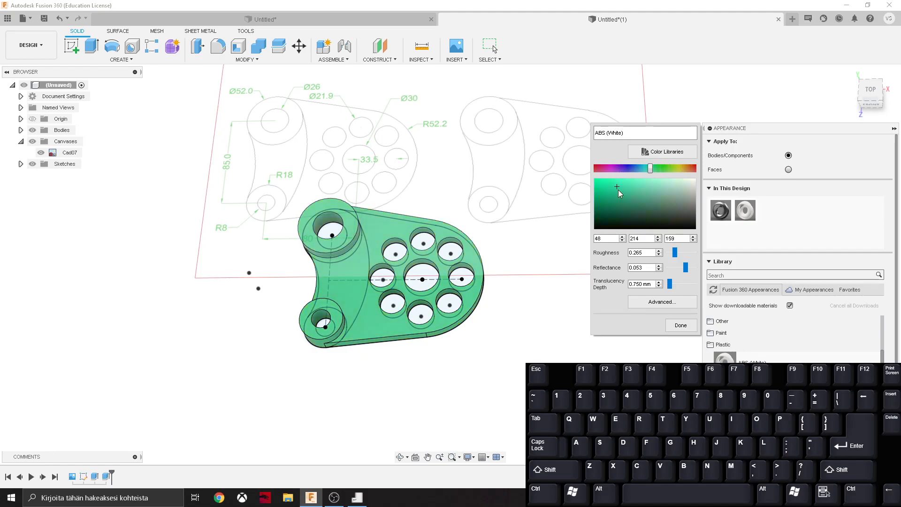
pyautogui.moveTo(615, 203); pyautogui.dragTo(626, 177)
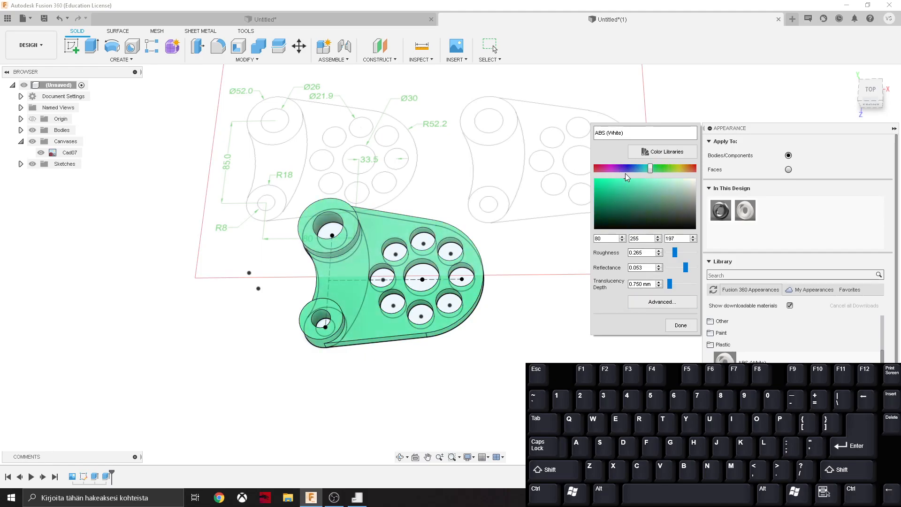
pyautogui.click(681, 325)
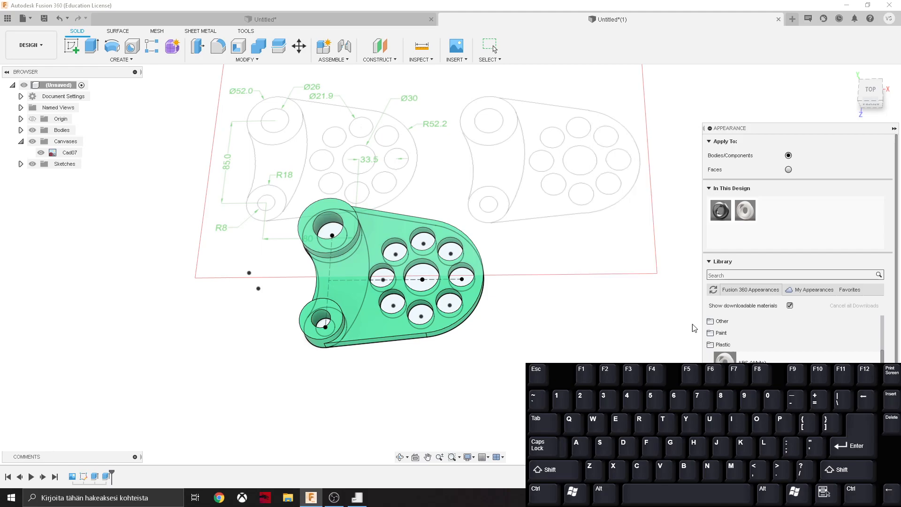
# Close the appearance settings and hide the Cad07 canvas and the sketches
pyautogui.click(41, 152)
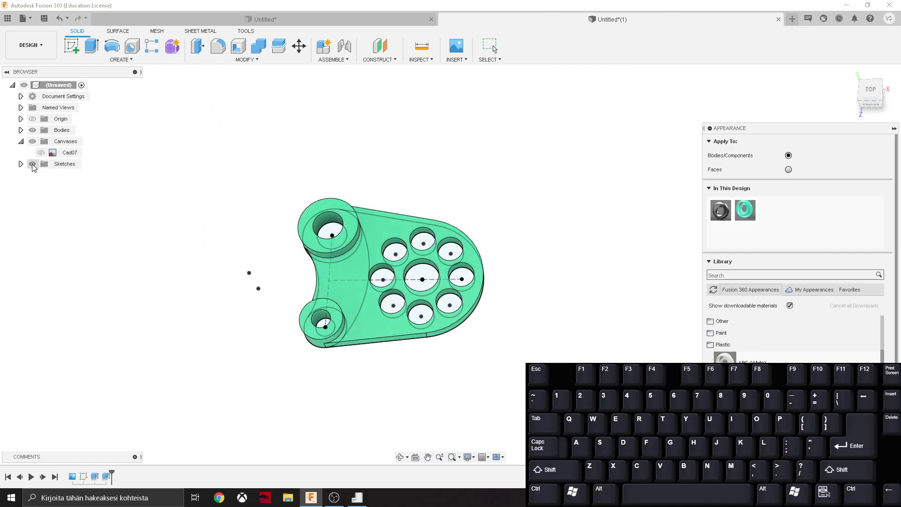
pyautogui.click(32, 163)
pyautogui.moveTo(503, 222); pyautogui.dragTo(528, 205, button='middle')
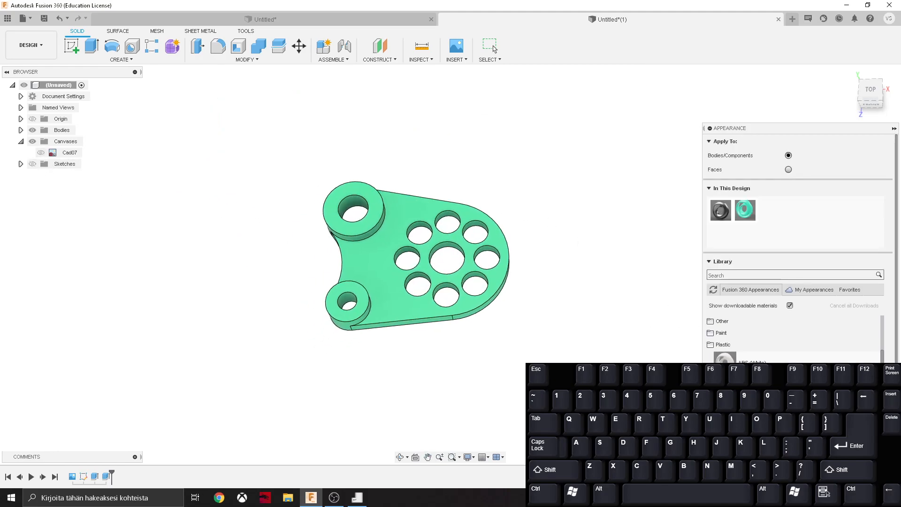
pyautogui.press('Escape')
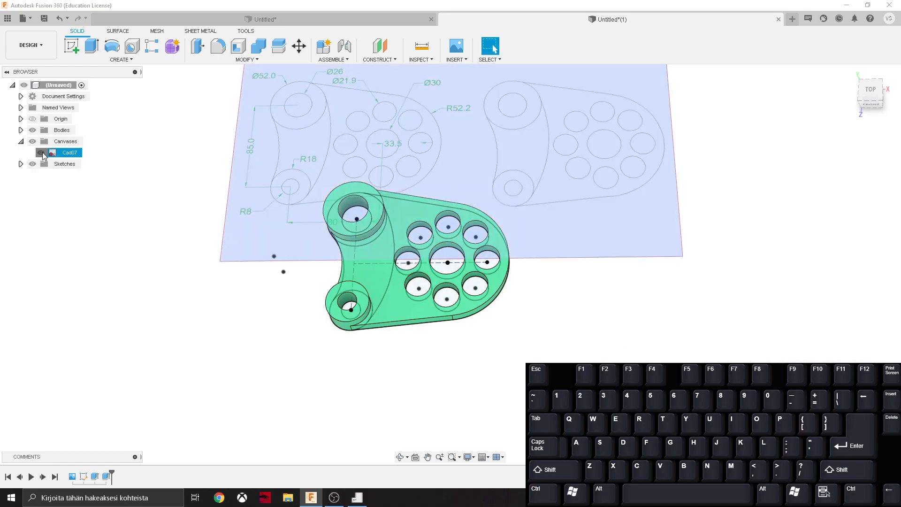
pyautogui.click(41, 153)
pyautogui.click(32, 164)
# Chamfer the upper outer edges of both bosses and the plate's upper outline edge by an equal distance of 2 mm
pyautogui.click(249, 60)
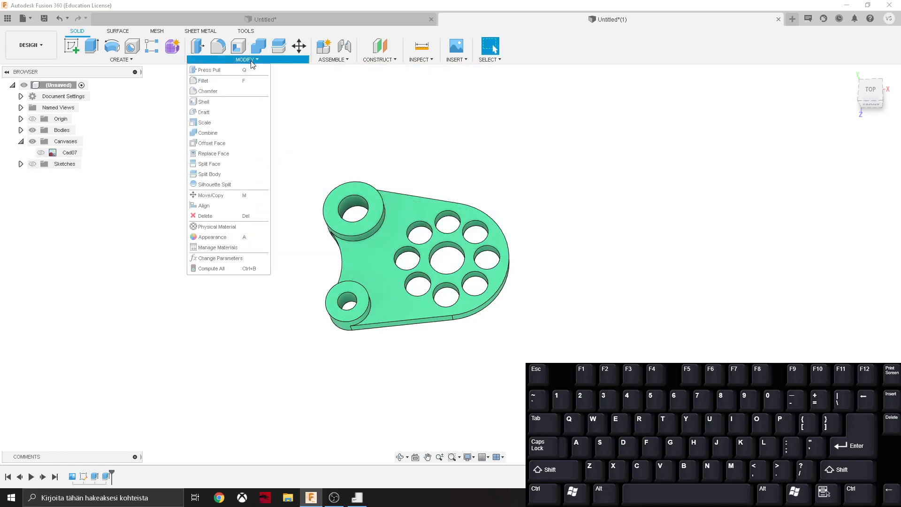
pyautogui.click(223, 92)
pyautogui.scroll(3, 375, 226)
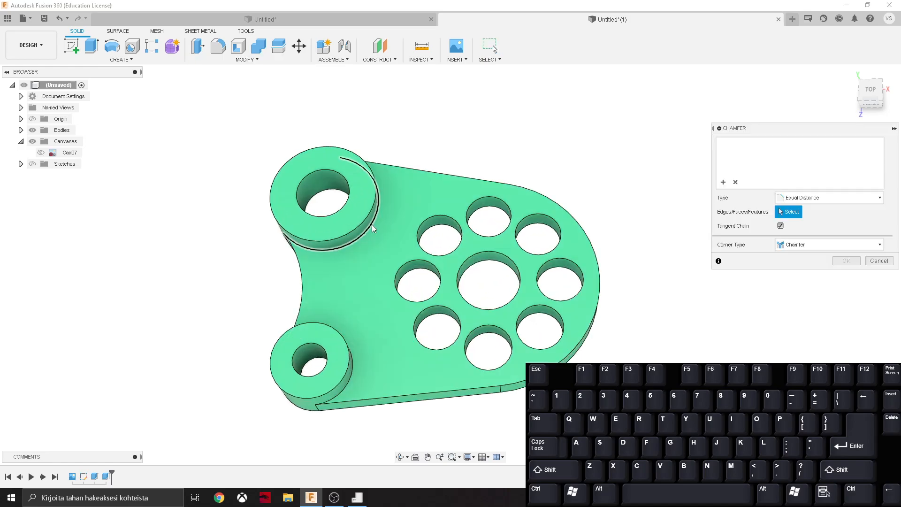
pyautogui.click(368, 221)
pyautogui.write('2')
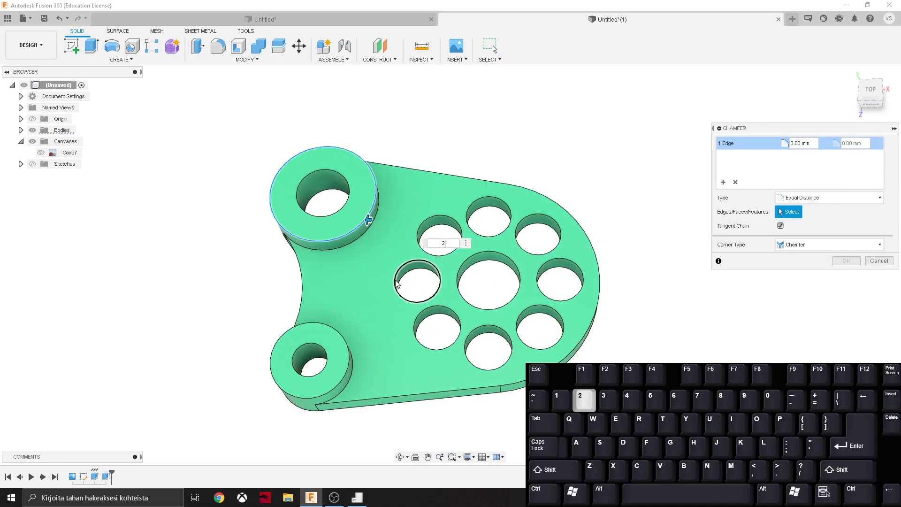
pyautogui.keyDown('ctrl'); pyautogui.click(351, 354); pyautogui.keyUp('ctrl')
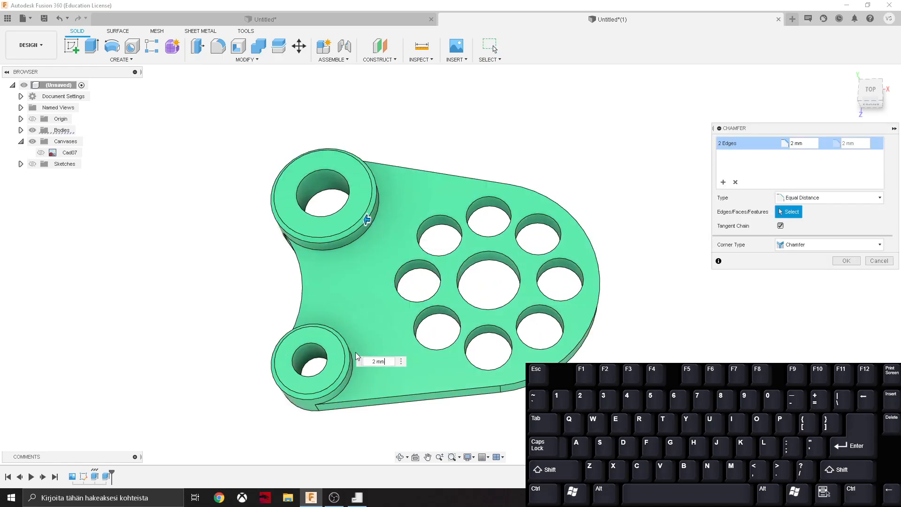
pyautogui.keyDown('ctrl'); pyautogui.click(303, 286); pyautogui.keyUp('ctrl')
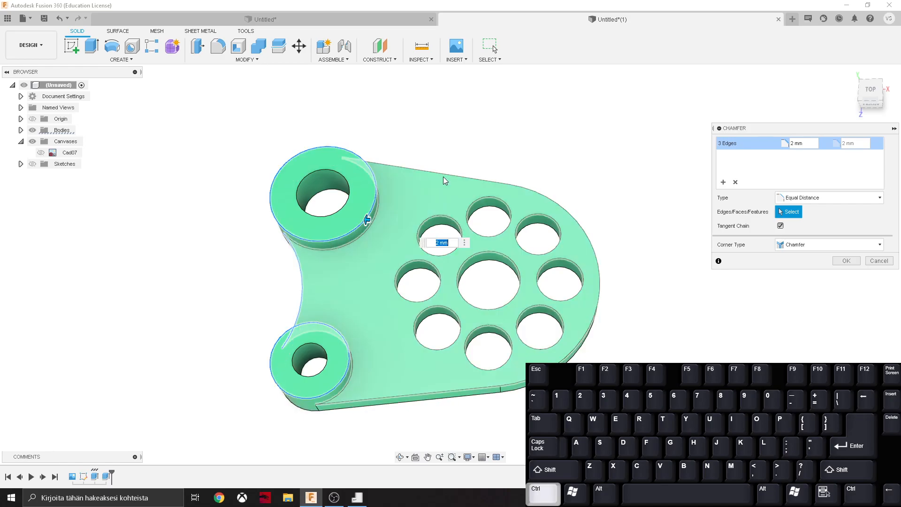
pyautogui.click(841, 261)
pyautogui.scroll(-3, 606, 331)
pyautogui.moveTo(606, 332)
pyautogui.keyDown('shift'); pyautogui.mouseDown(button='middle')
pyautogui.moveTo(607, 317)
pyautogui.moveTo(614, 342)
pyautogui.mouseUp(button='middle'); pyautogui.keyUp('shift')
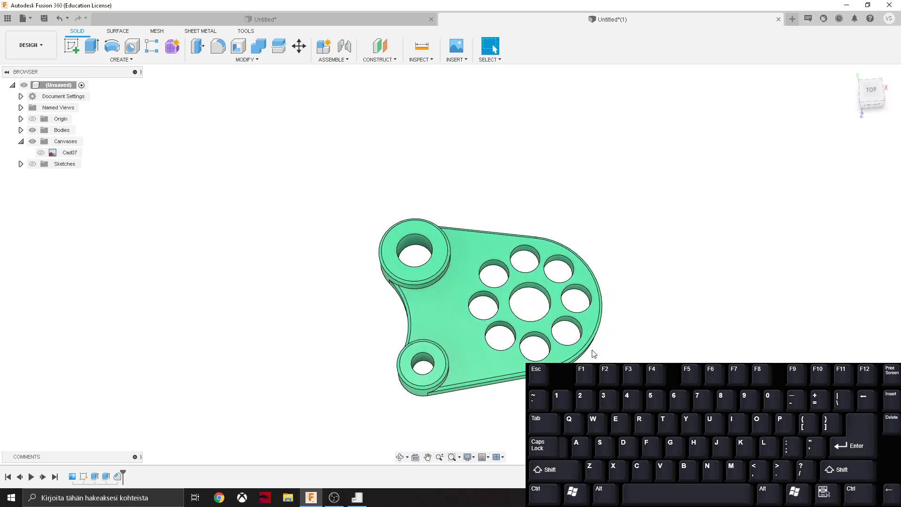